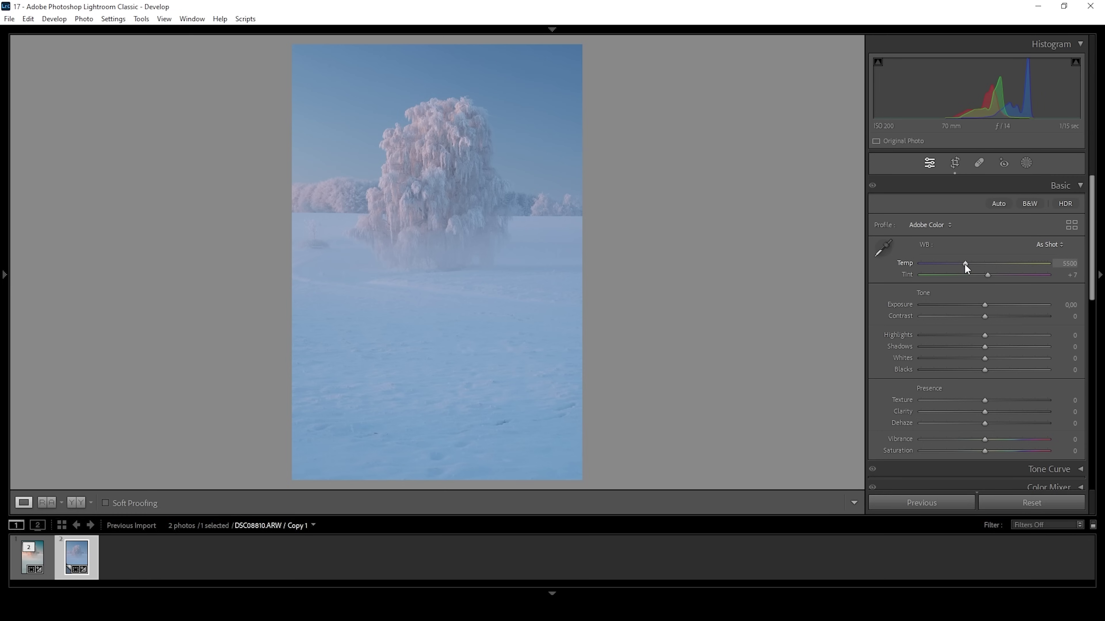
Step: Warm the white balance to Temp 9100 and shift Tint to +4
left_click_drag(966, 263, 1003, 264)
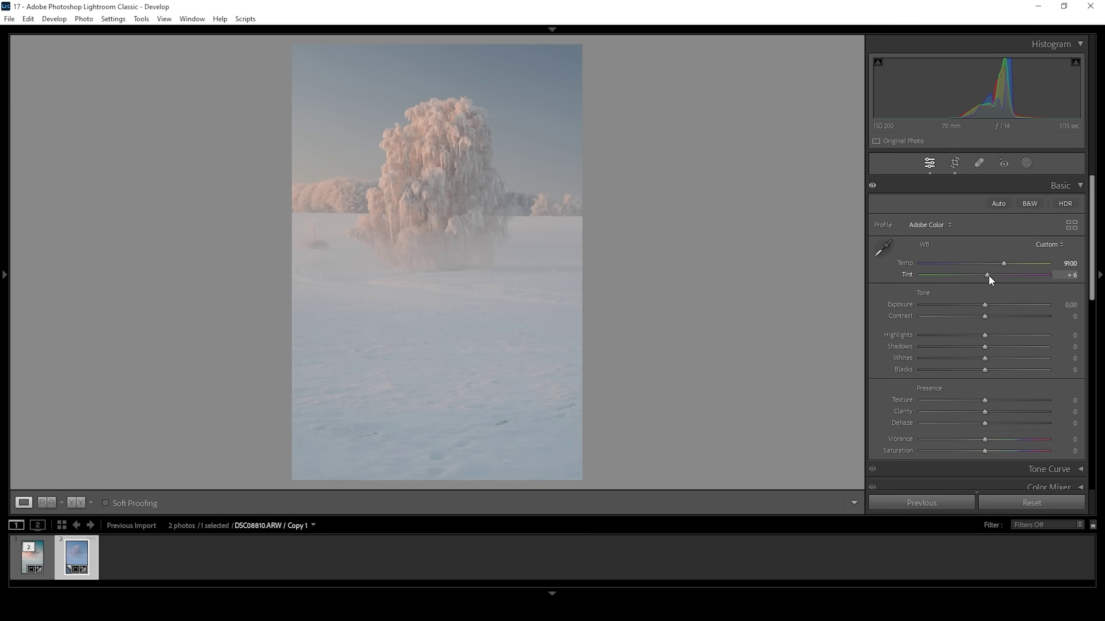
left_click_drag(988, 274, 987, 274)
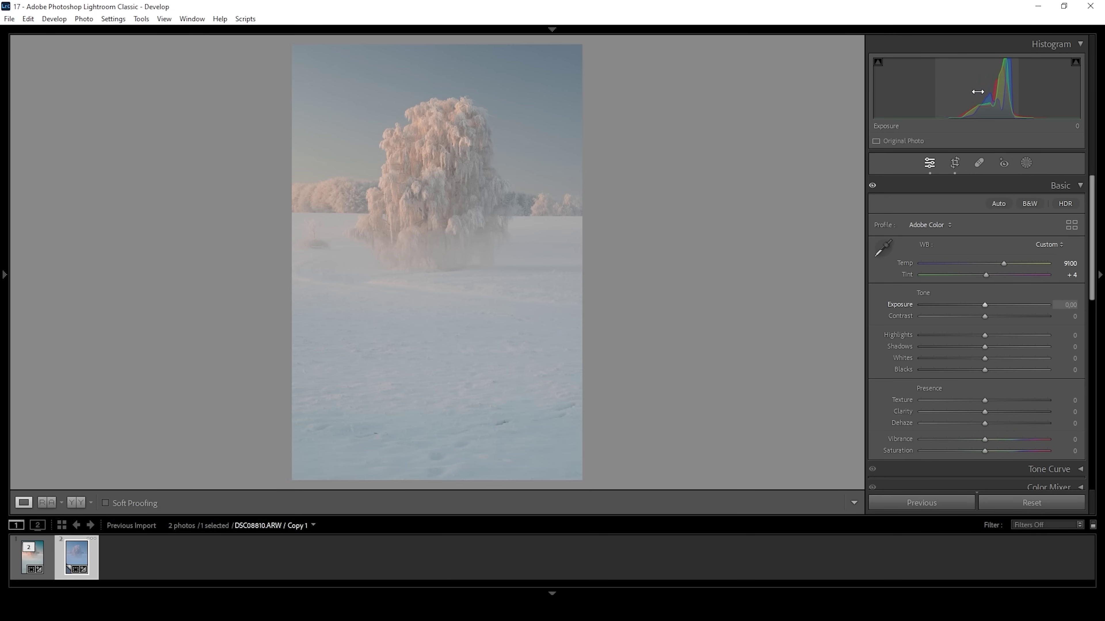
Step: Change the photo's profile from Adobe Color to Adobe Standard
left_click(932, 226)
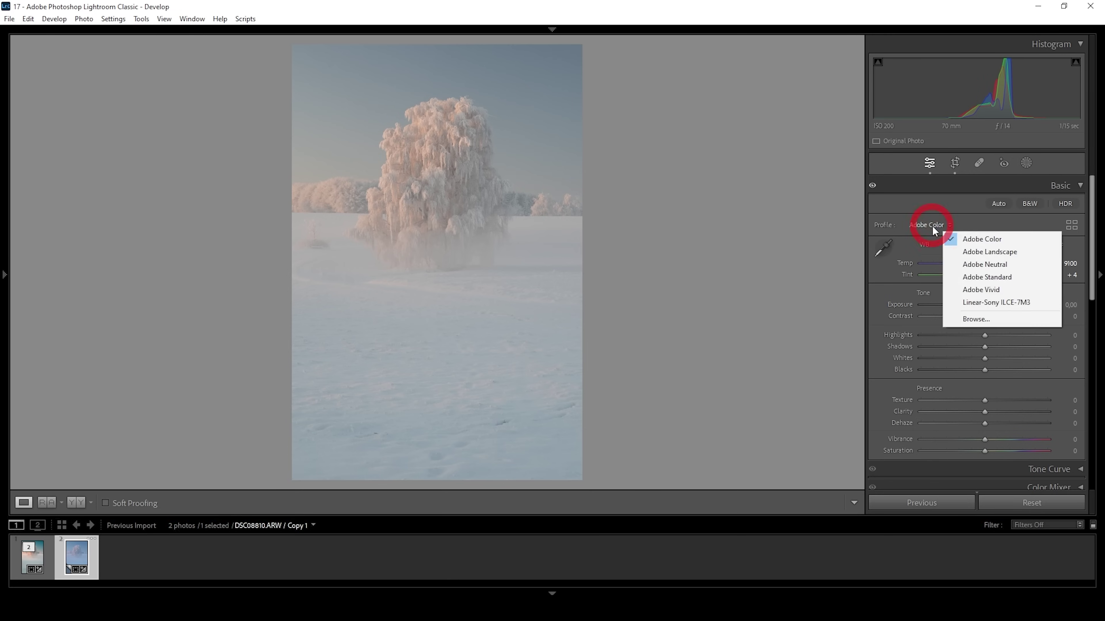
left_click(977, 281)
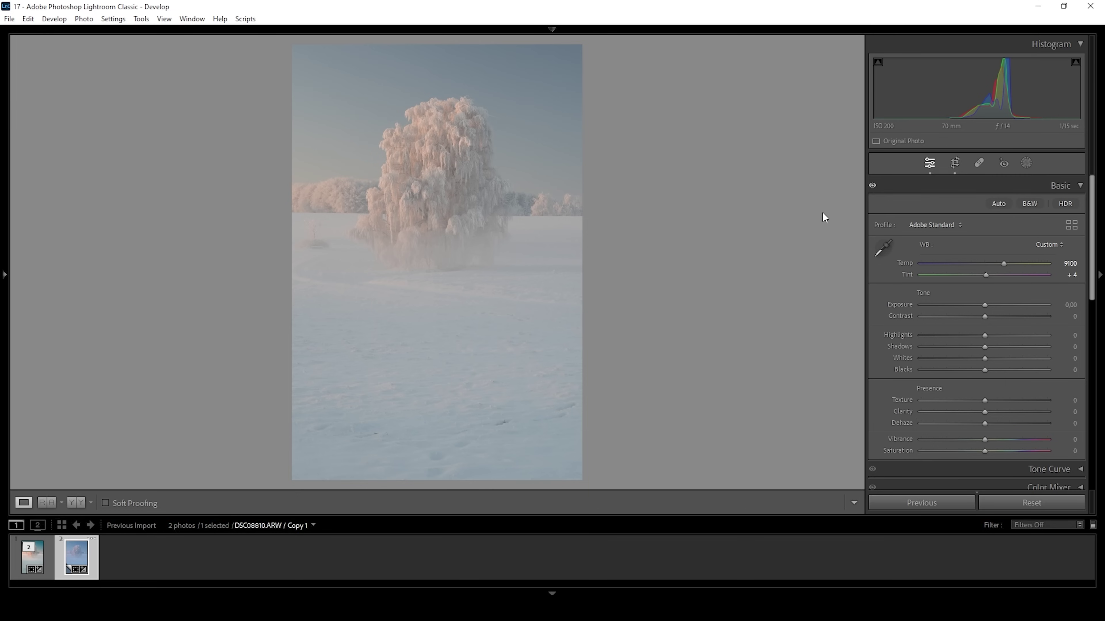
scroll(1096, 181, "down", 2)
scroll(1098, 182, "up", 2)
Step: Test a brighter exposure, reset it, then set Exposure to -0.61
left_click_drag(985, 303, 998, 309)
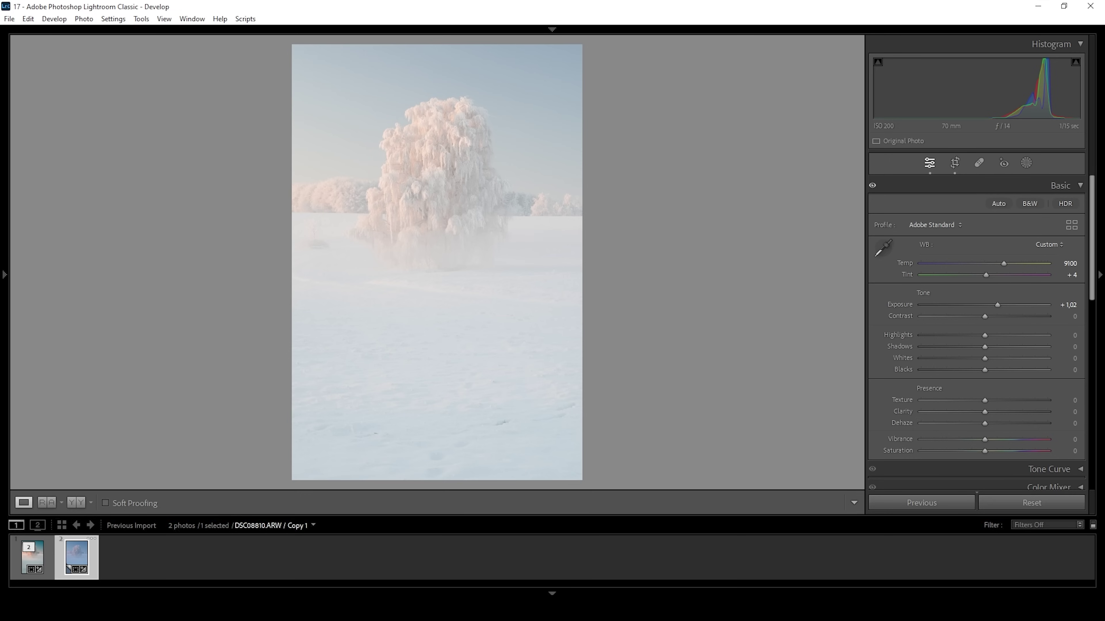
double_click(997, 305)
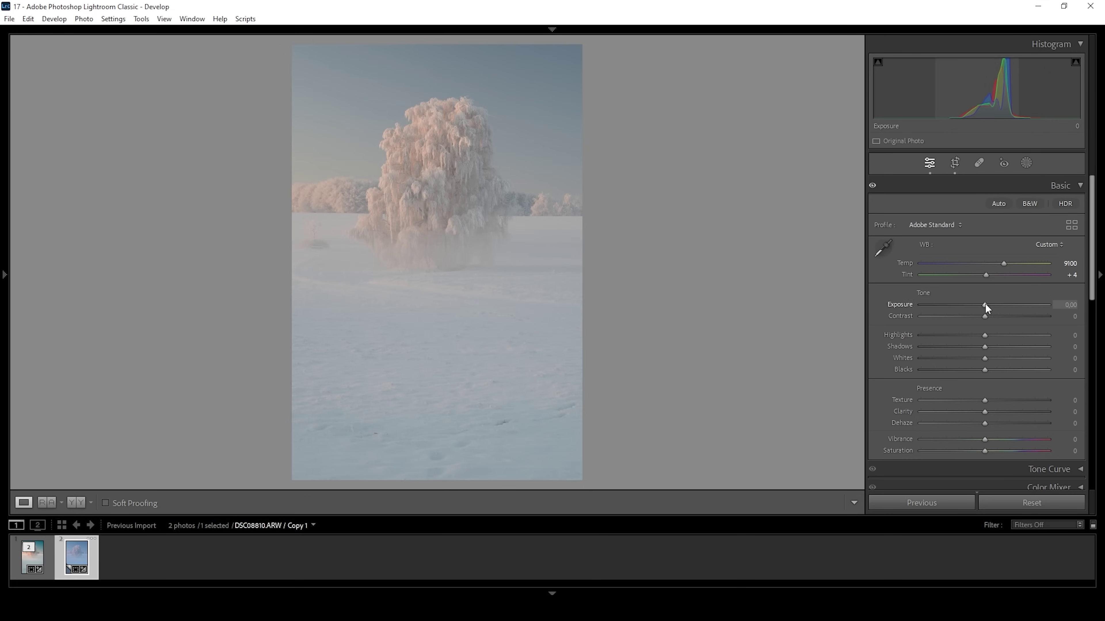
left_click_drag(985, 303, 976, 303)
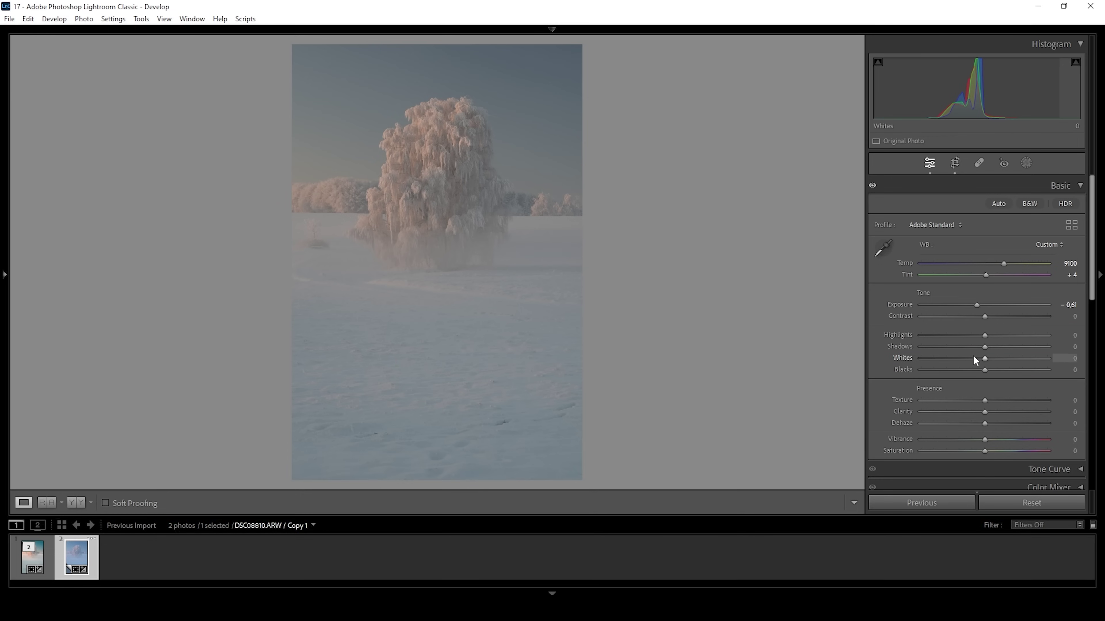
Step: Set Whites to +66 while checking for clipping, then raise Highlights to +66
left_click_drag(985, 357, 1035, 366)
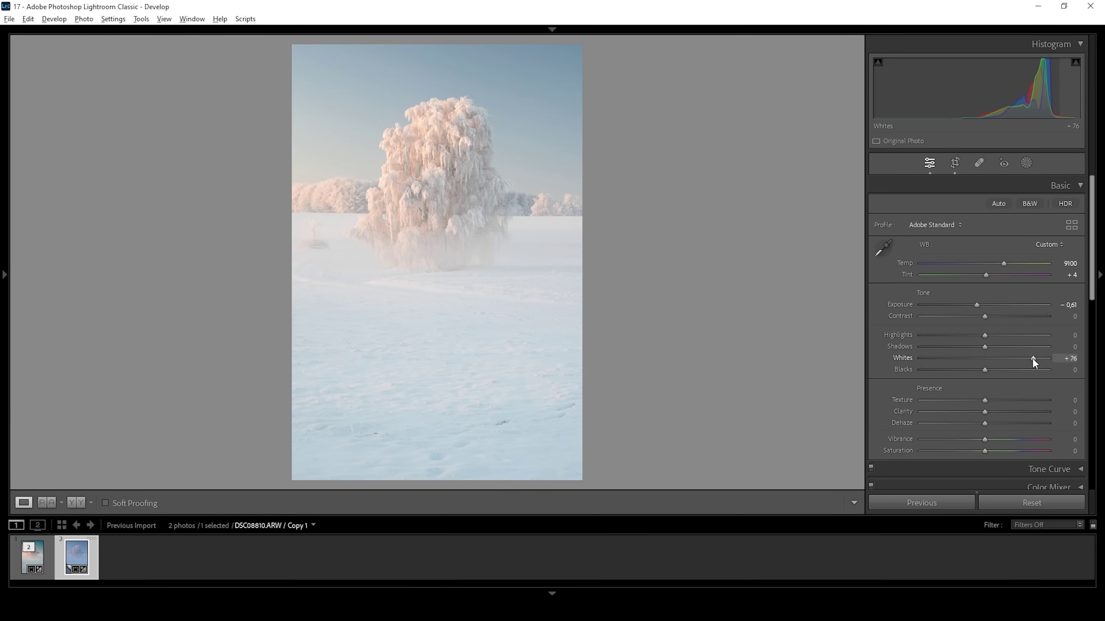
left_click(1032, 358, "alt")
left_click_drag(1032, 358, 1037, 357)
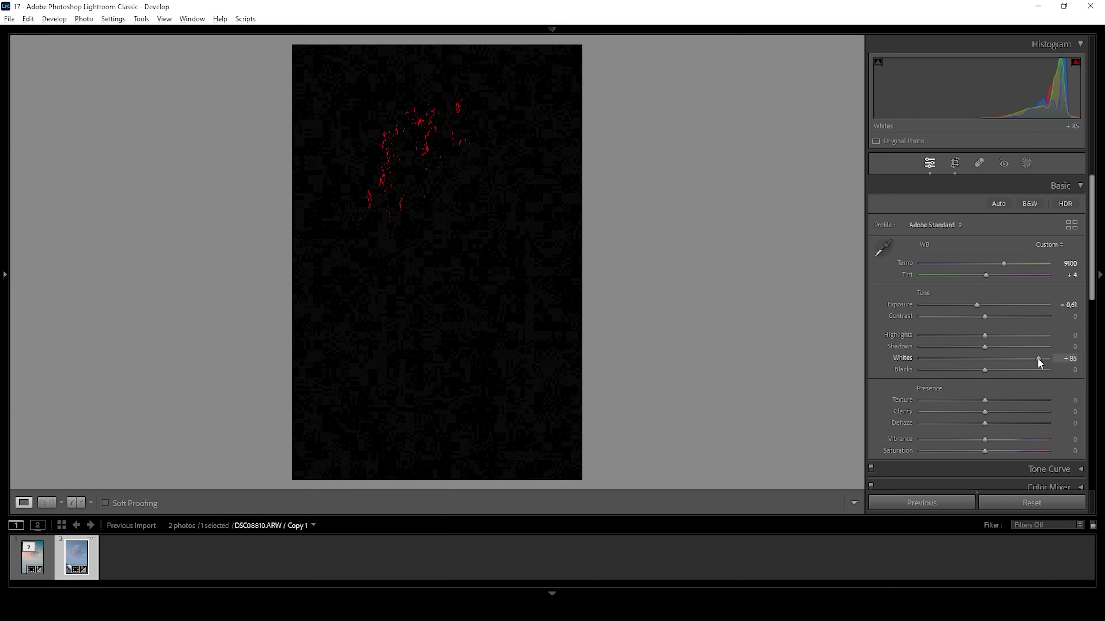
left_click_drag(1038, 358, 1035, 359)
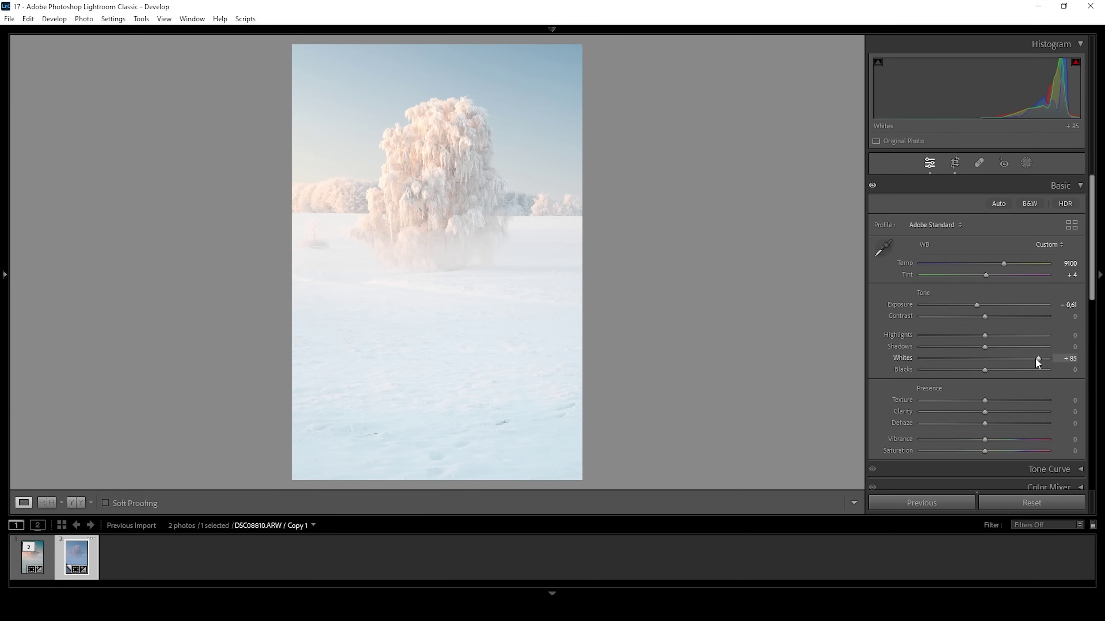
left_click_drag(1036, 359, 1024, 357)
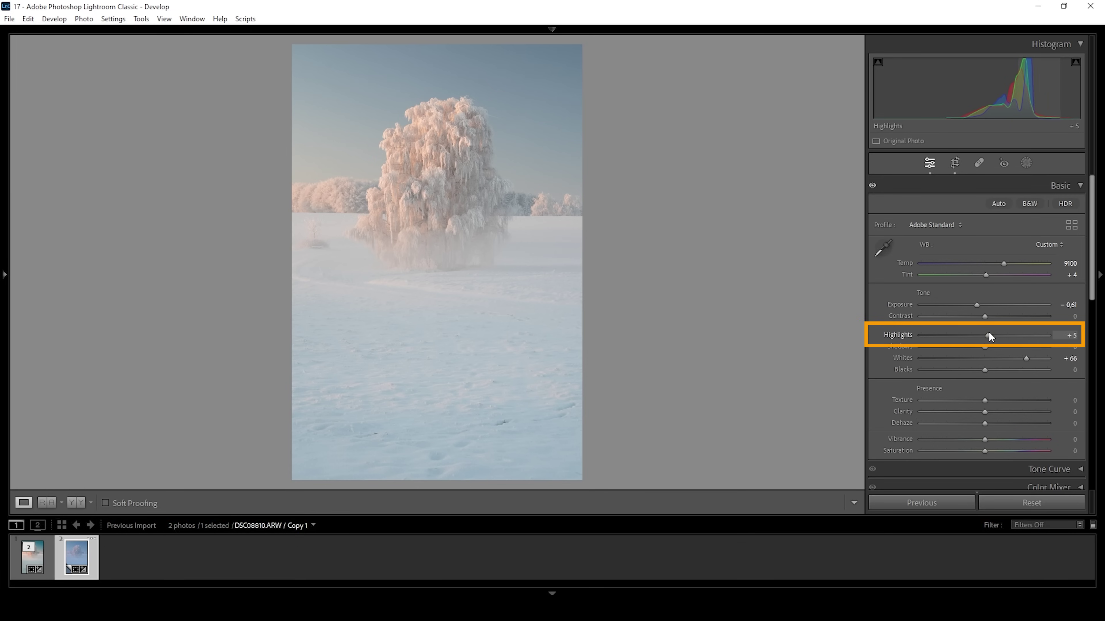
left_click_drag(988, 333, 1027, 335)
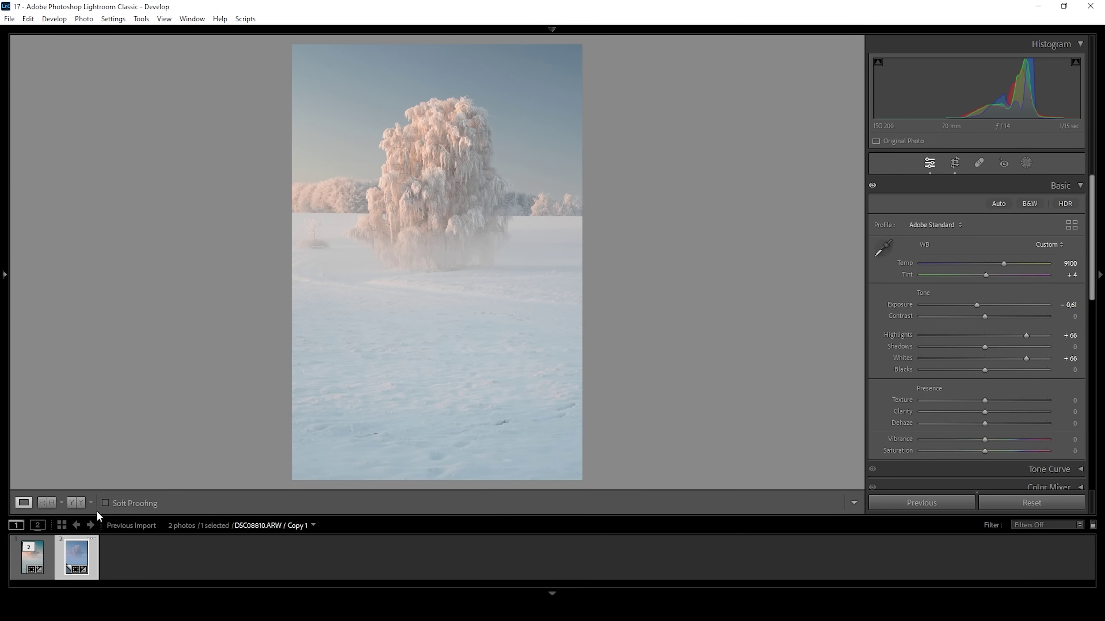
left_click(47, 503)
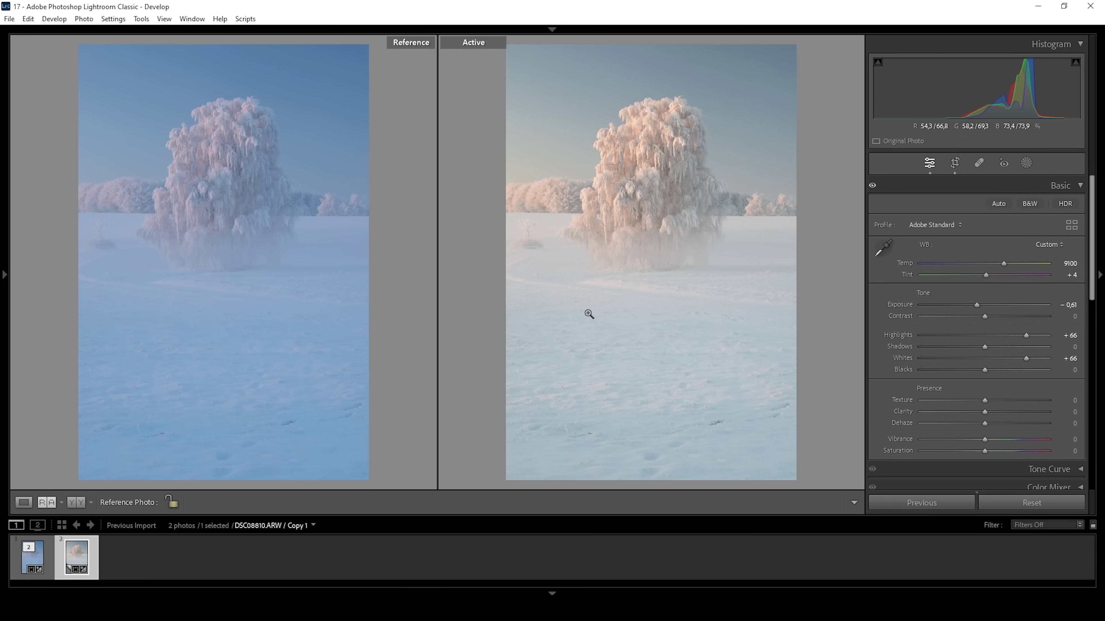
left_click(24, 502)
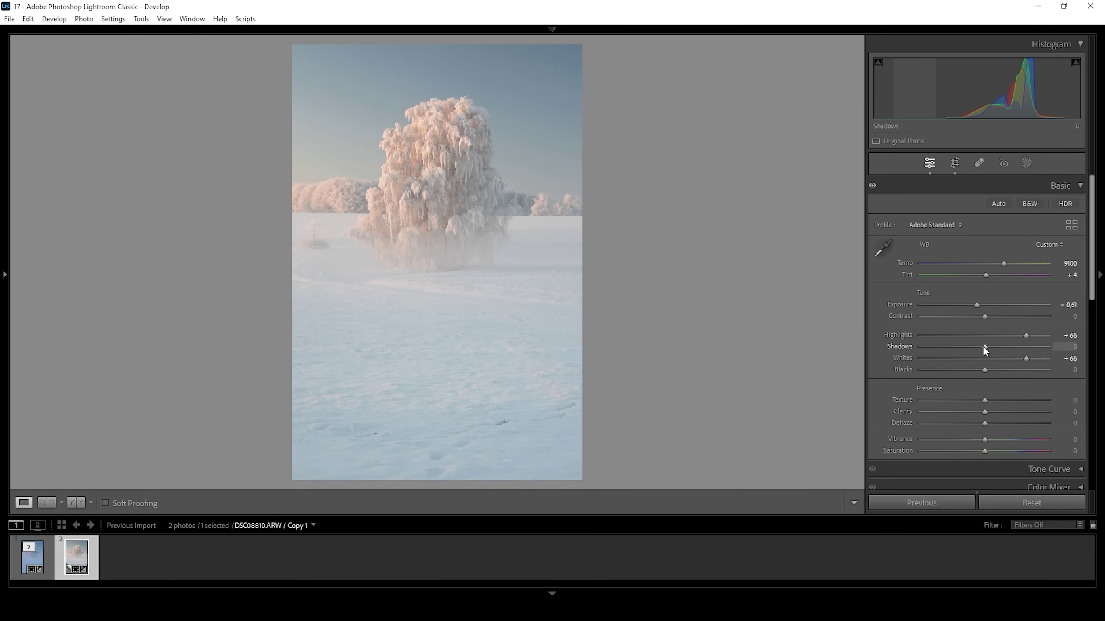
Step: Pull Shadows down to -28 and Blacks to -46 in the Basic panel
mouse_move(983, 347)
left_mouse_down()
mouse_move(953, 351)
mouse_move(965, 353)
left_mouse_up()
left_click_drag(967, 348, 967, 348)
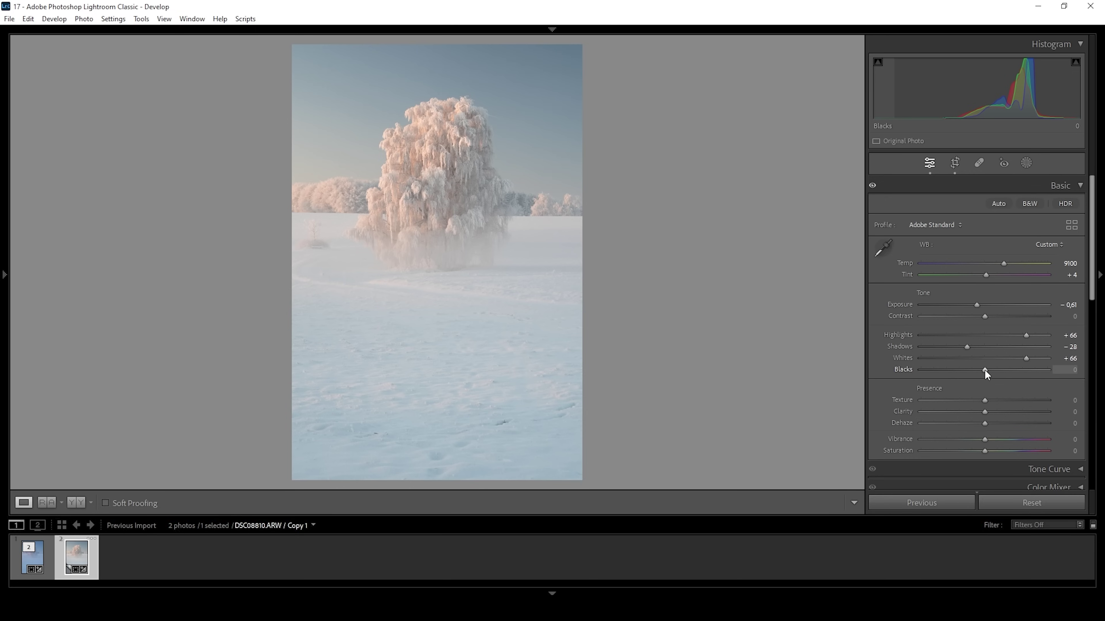
left_click_drag(979, 369, 966, 370)
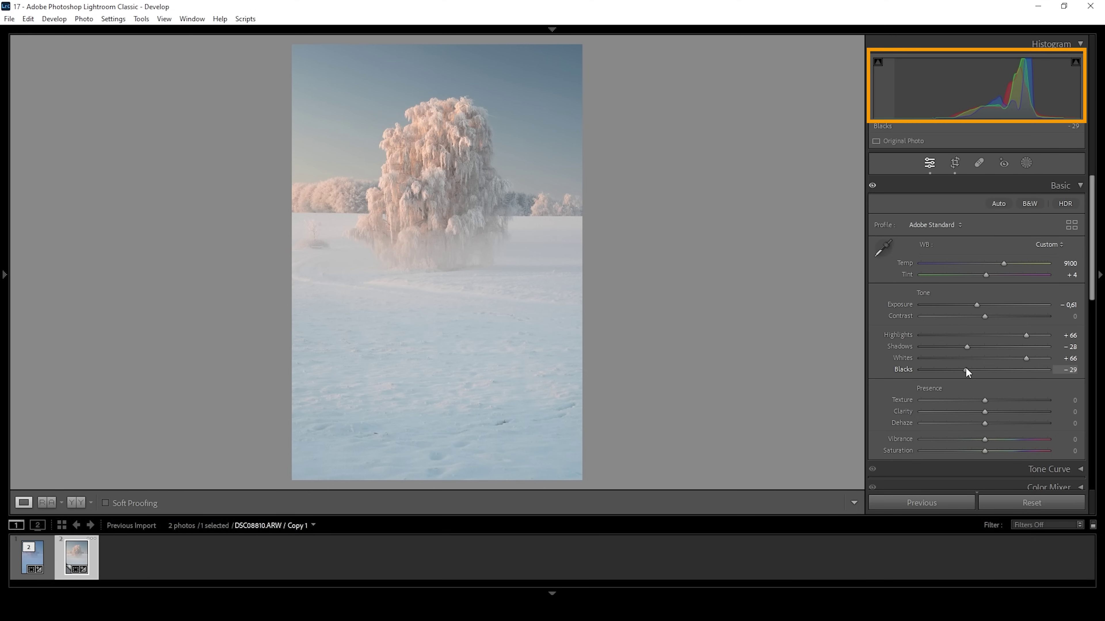
left_click_drag(963, 372, 947, 368)
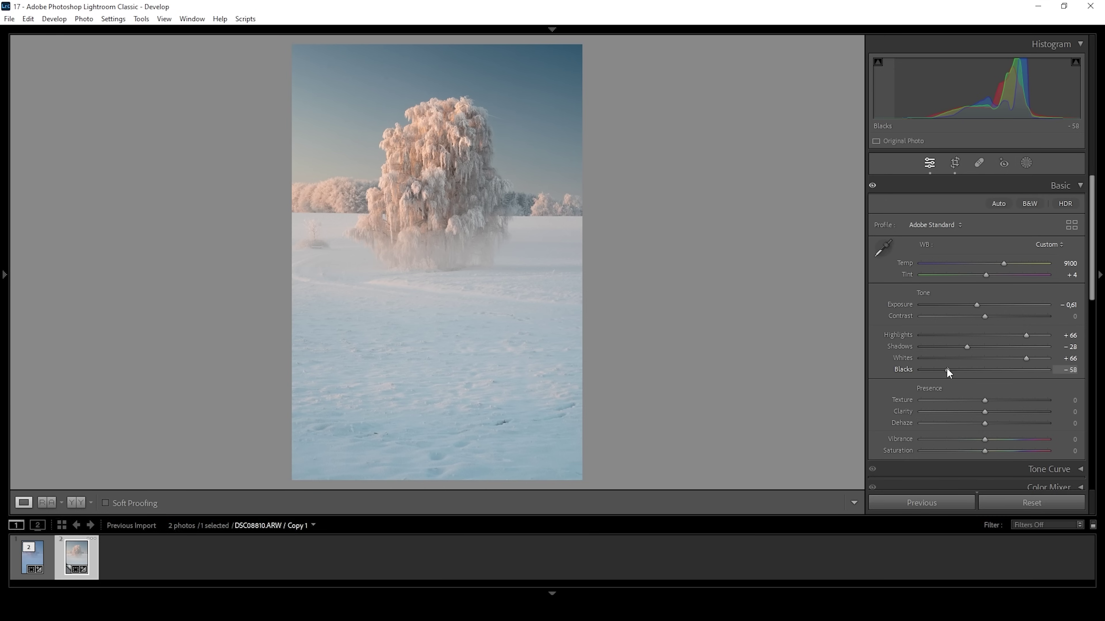
left_click_drag(947, 370, 933, 369)
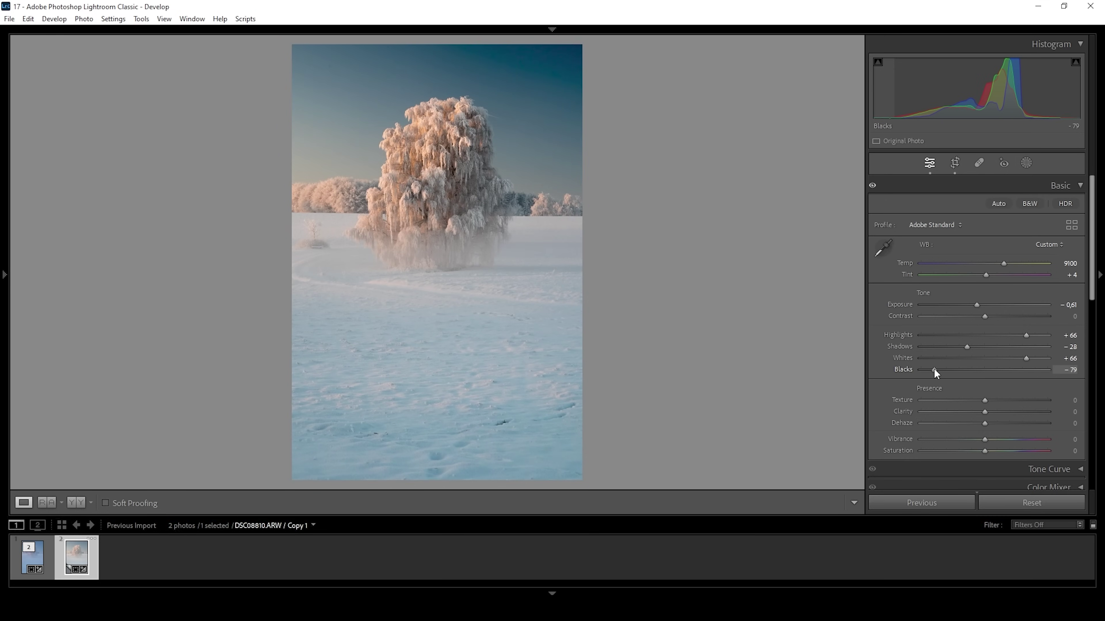
left_click_drag(933, 369, 955, 375)
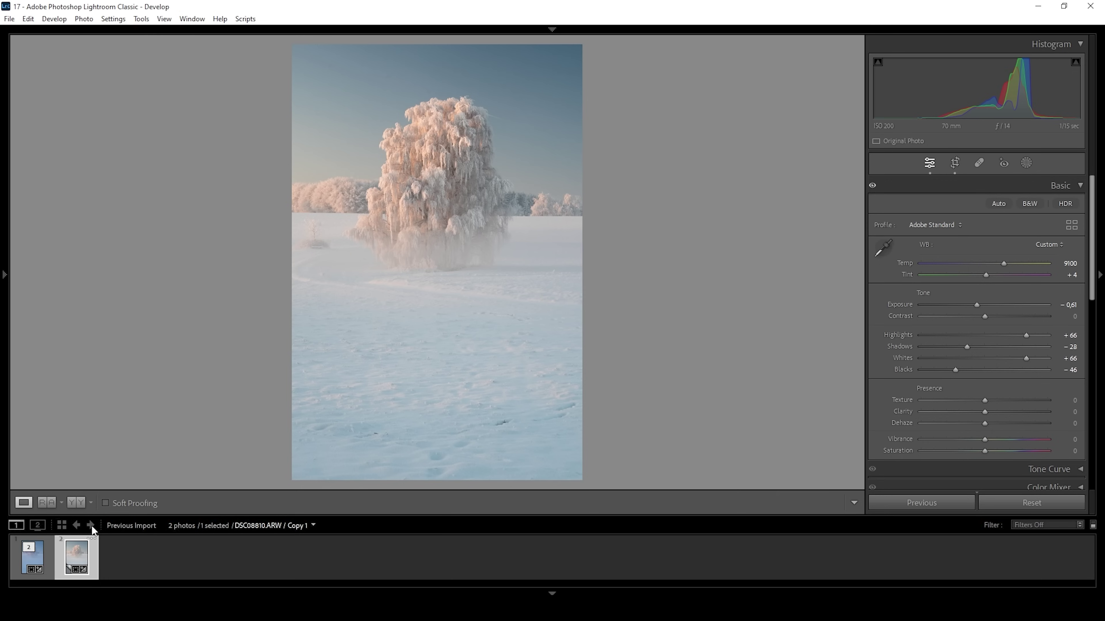
left_click(45, 505)
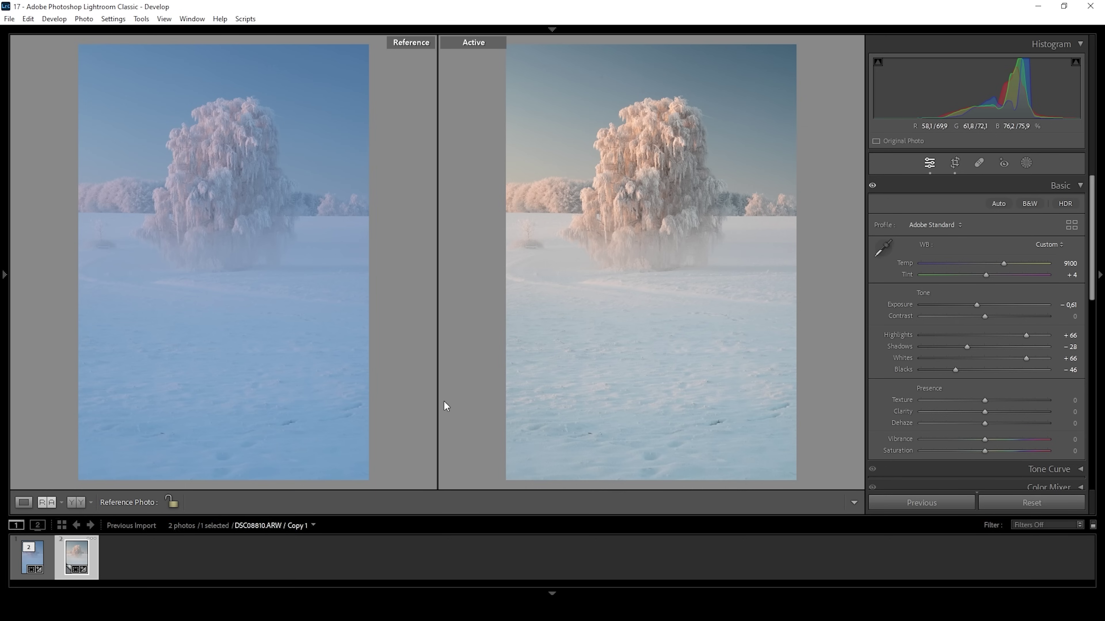
left_click(24, 502)
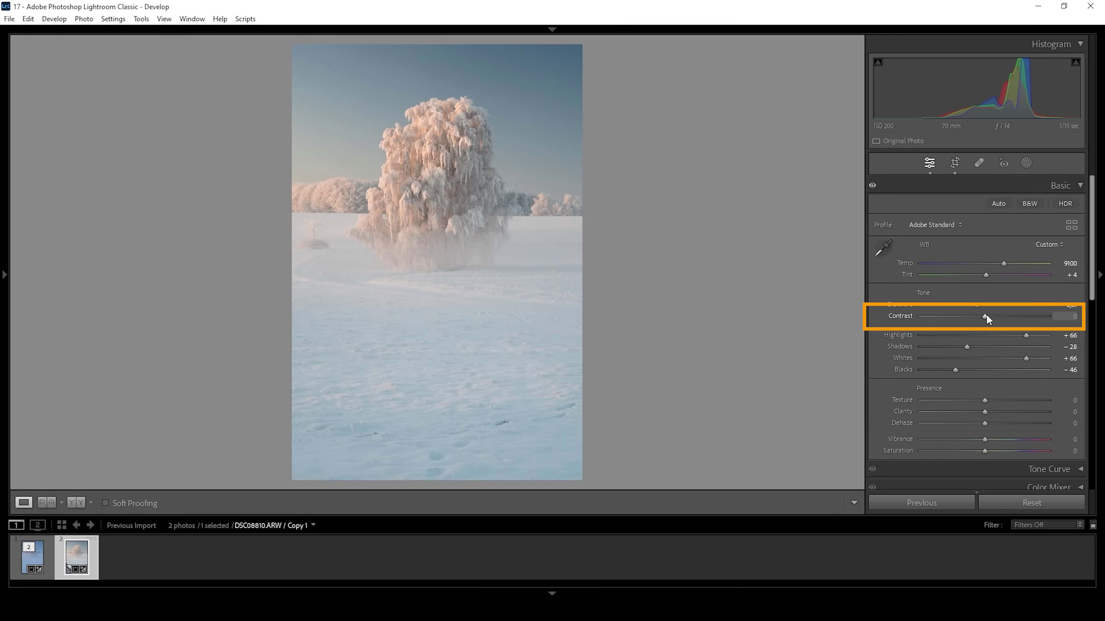
Step: Add a little contrast, settling Contrast at about +8
left_click_drag(986, 315, 995, 314)
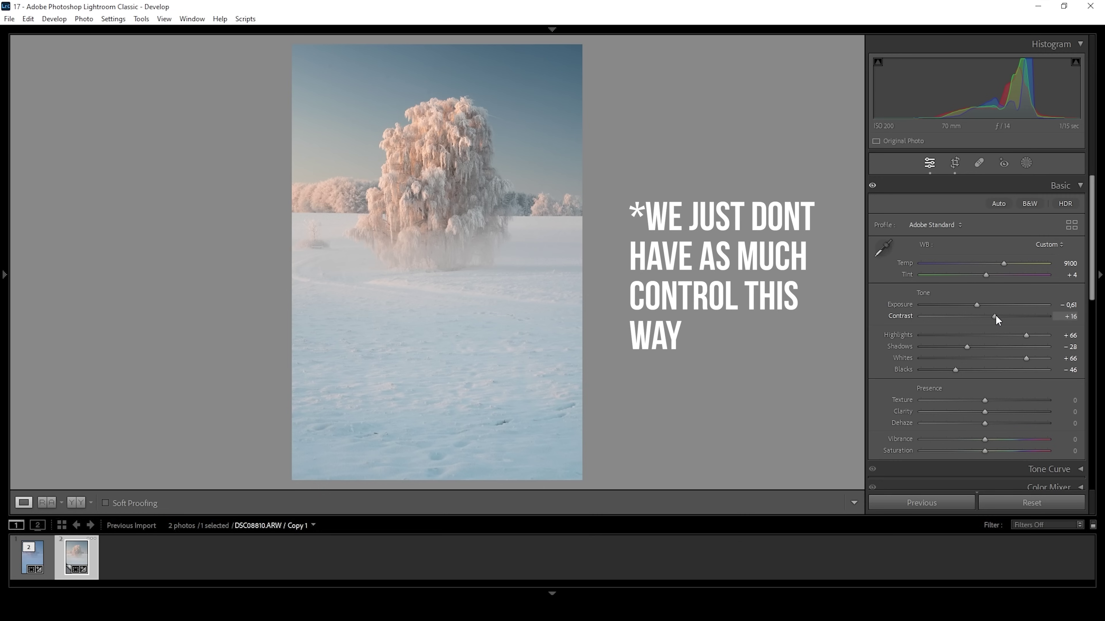
left_click_drag(996, 316, 996, 321)
left_click_drag(997, 321, 990, 319)
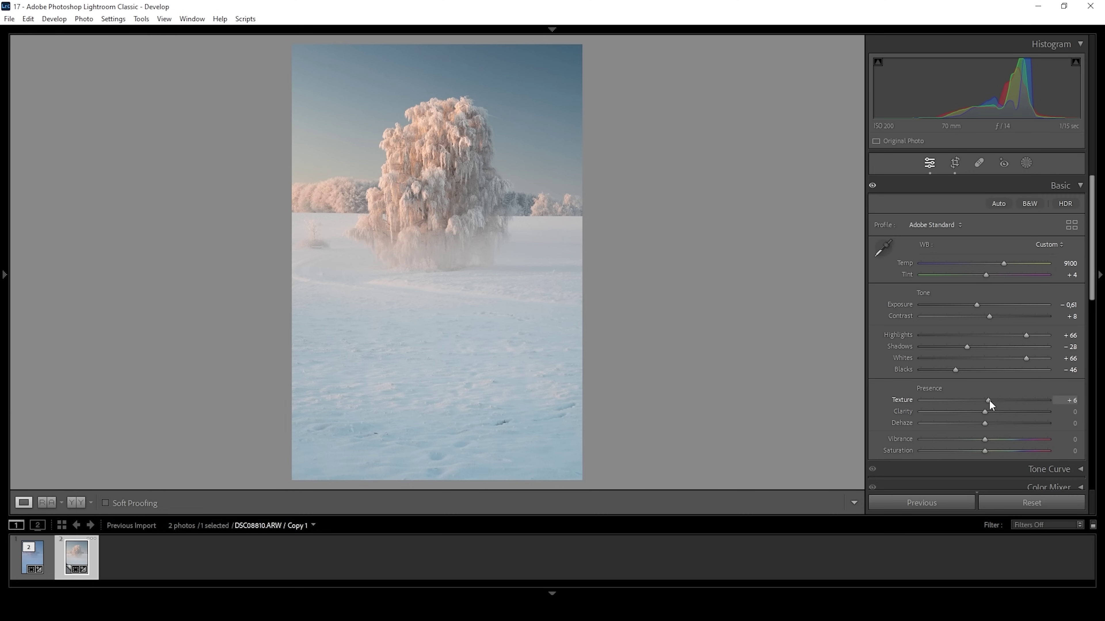
Step: Set Texture to +9, Dehaze to -4, Vibrance to +23 and Saturation to +18
left_click_drag(990, 401, 990, 400)
left_click_drag(986, 427, 985, 427)
left_click_drag(997, 439, 999, 439)
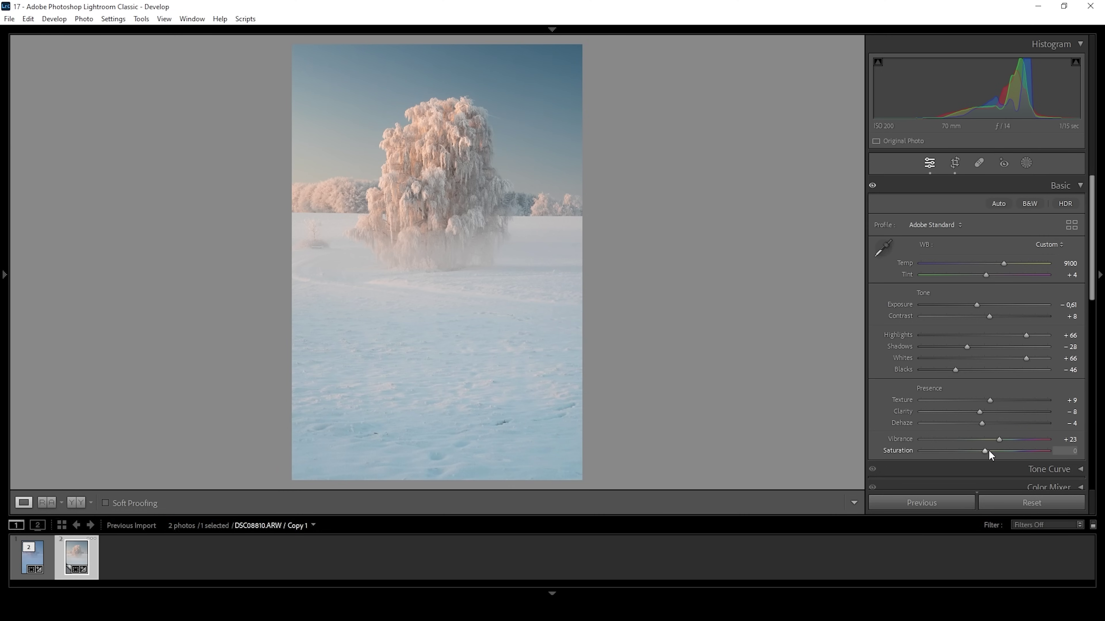
left_click_drag(993, 453, 999, 451)
Step: Draw a linear gradient mask over the lower snowy foreground, extending its fade downward
left_click(1026, 163)
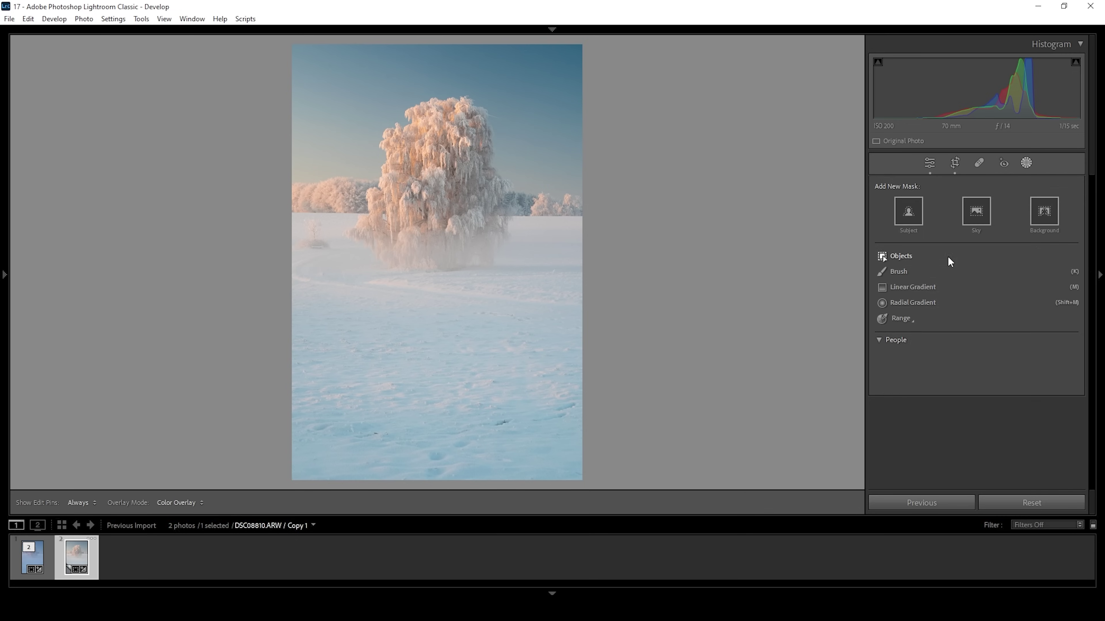
left_click(906, 288)
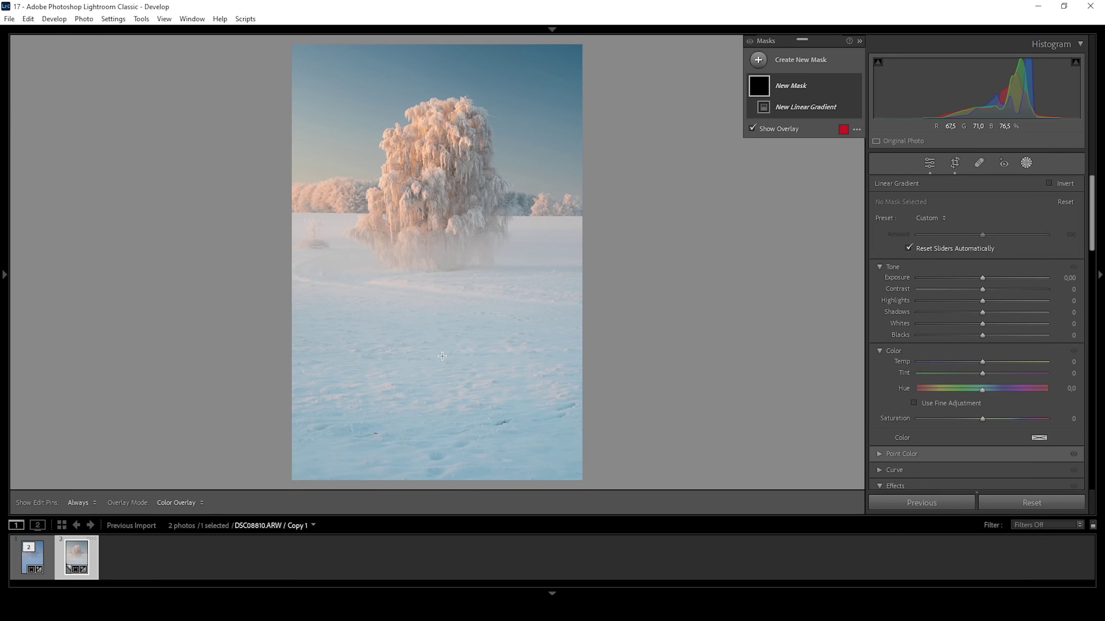
left_click_drag(442, 355, 447, 270)
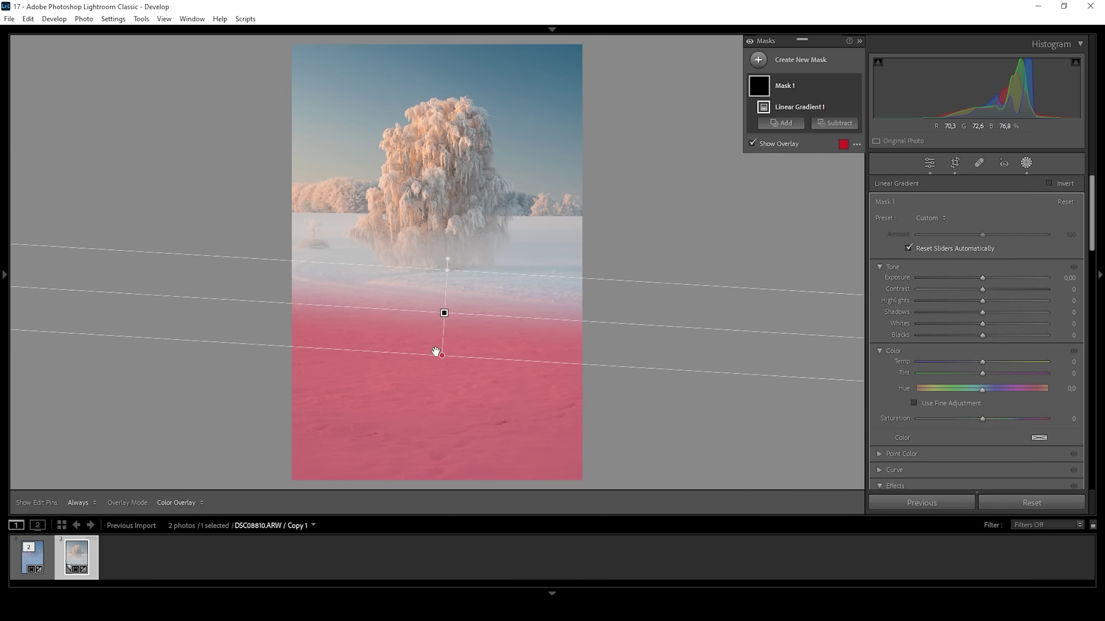
left_click_drag(437, 353, 439, 379)
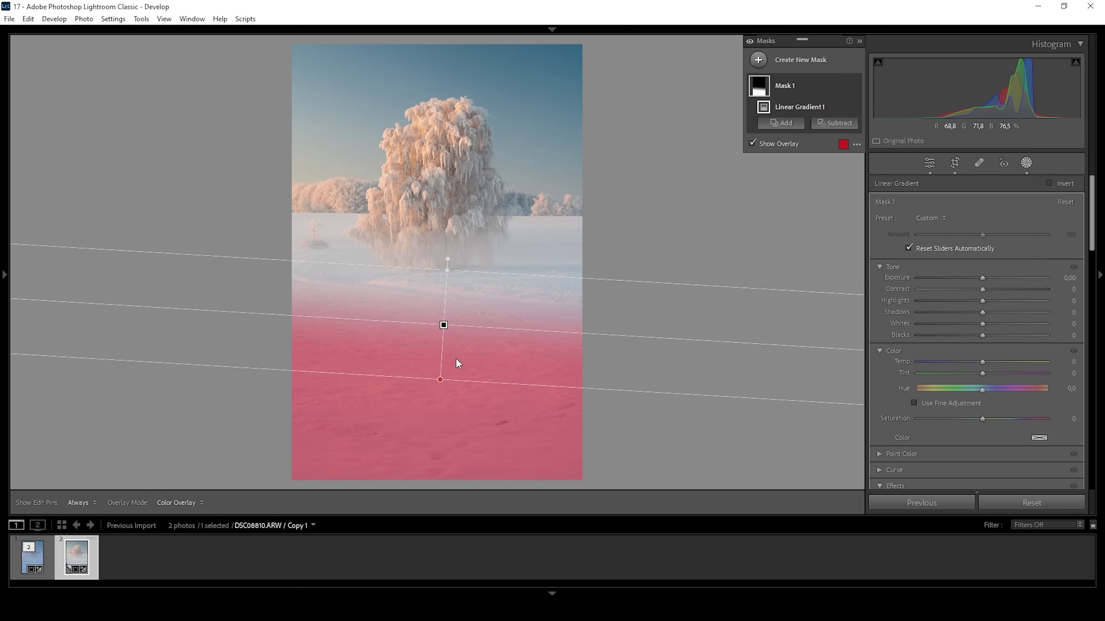
Step: Within the foreground gradient mask, set Blacks to -33 and Saturation to -45
left_click_drag(980, 336, 971, 335)
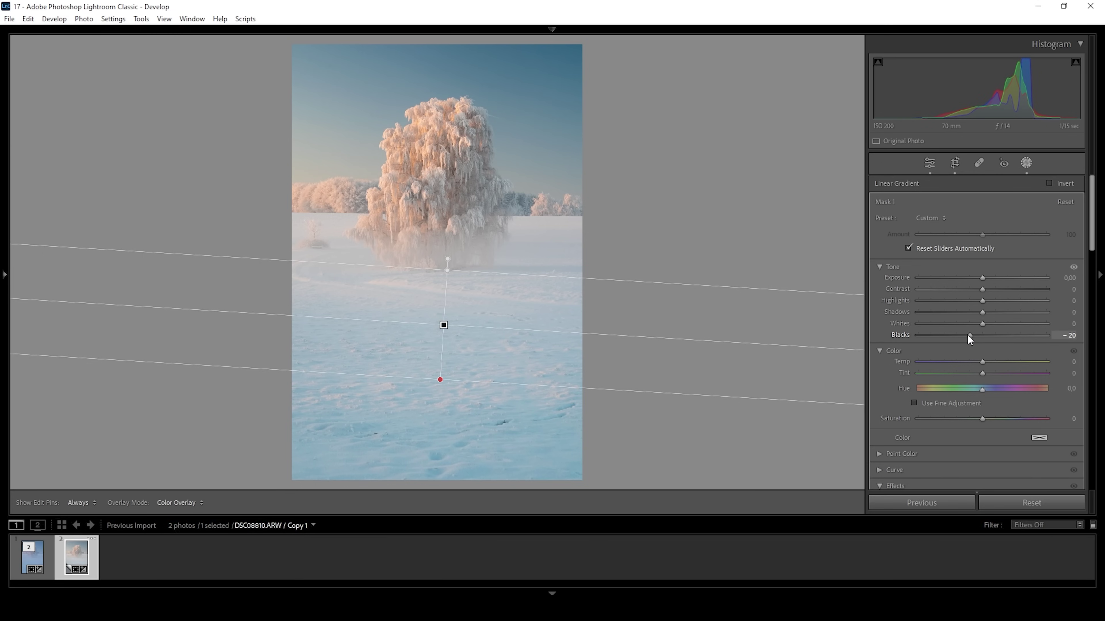
left_click_drag(964, 336, 959, 336)
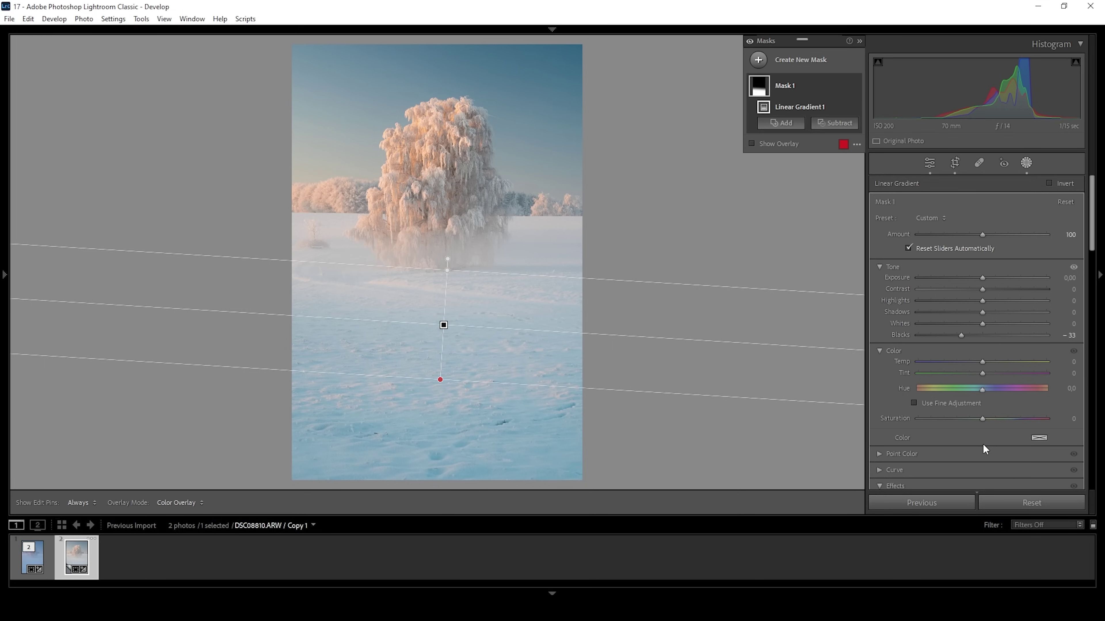
left_click_drag(982, 418, 971, 419)
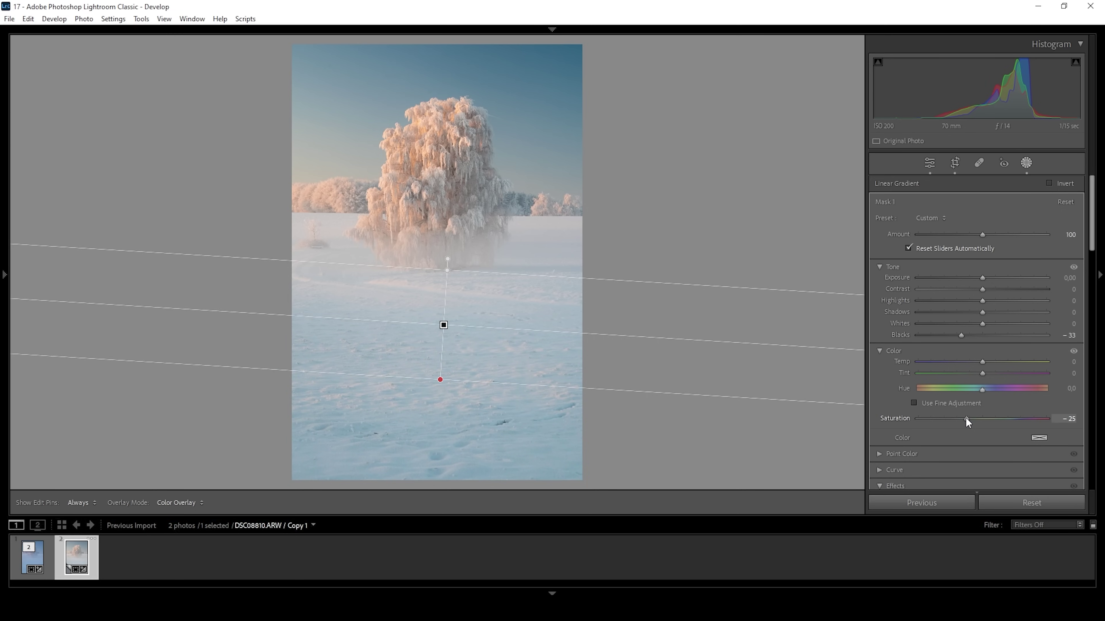
left_click_drag(965, 419, 953, 419)
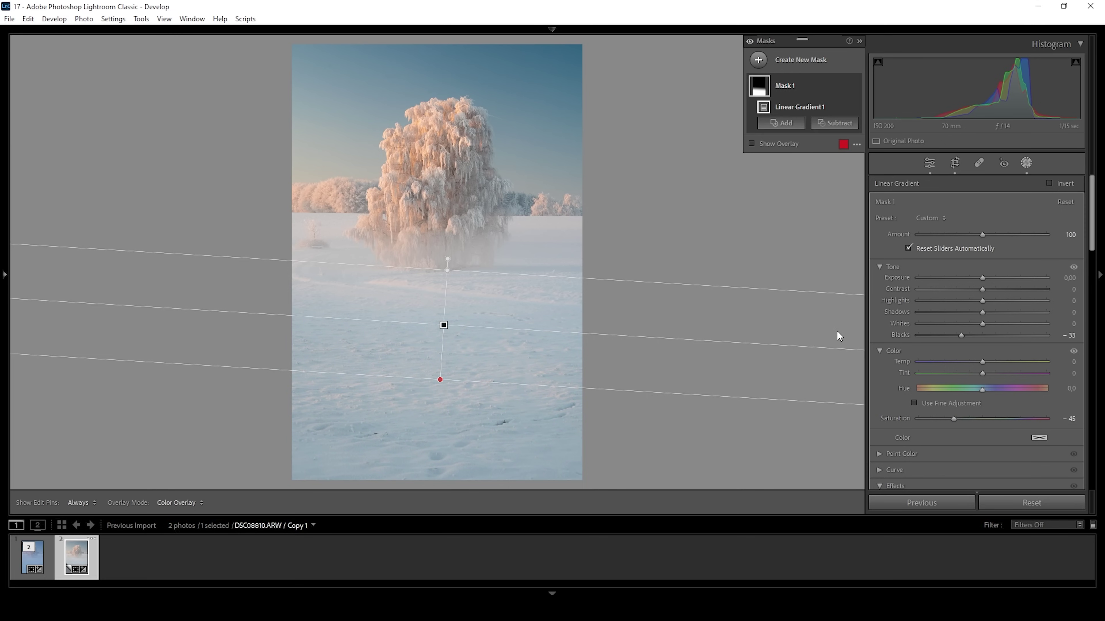
left_click(761, 60)
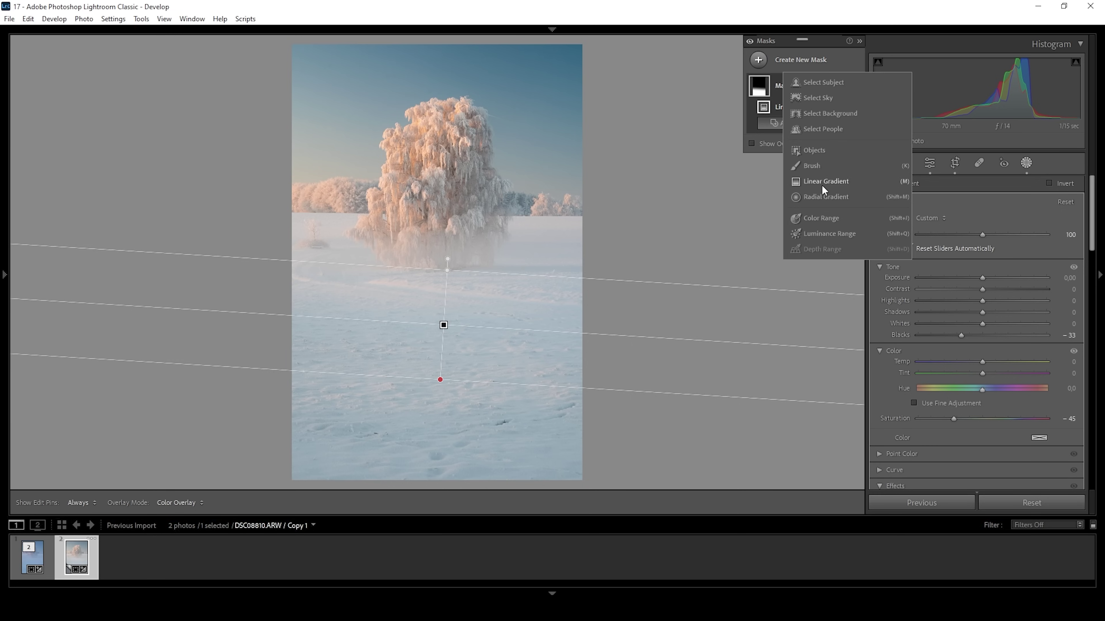
Step: Place a radial mask at the photo's left edge with Blacks +29 and Dehaze -12
left_click(818, 197)
left_click_drag(315, 178, 422, 257)
left_click_drag(315, 177, 285, 175)
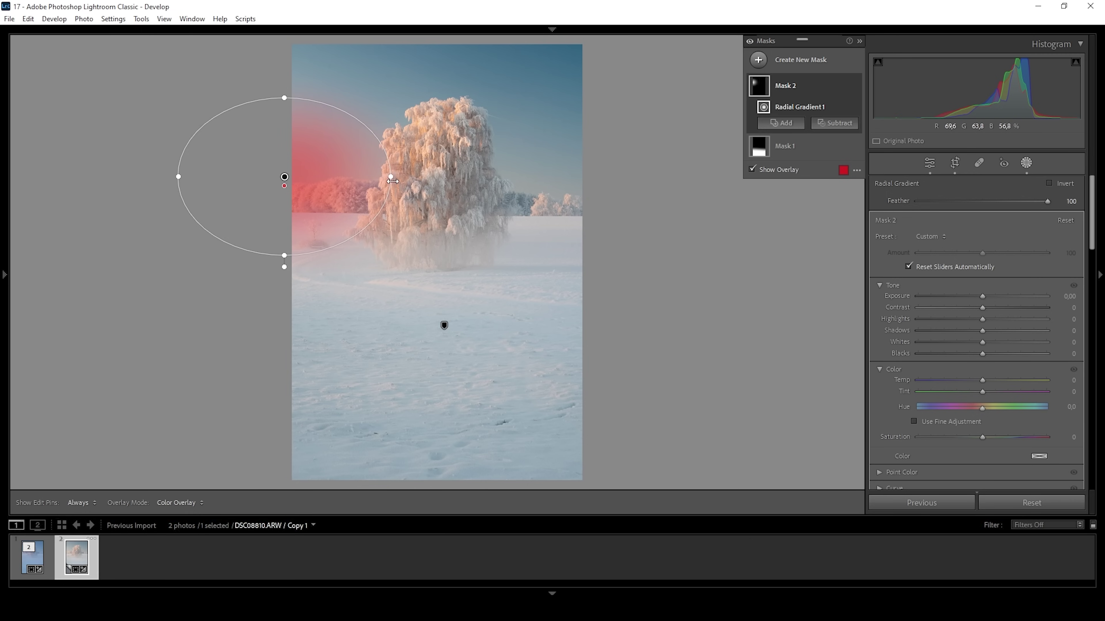
left_click_drag(984, 354, 974, 378)
scroll(1000, 359, "down", 5)
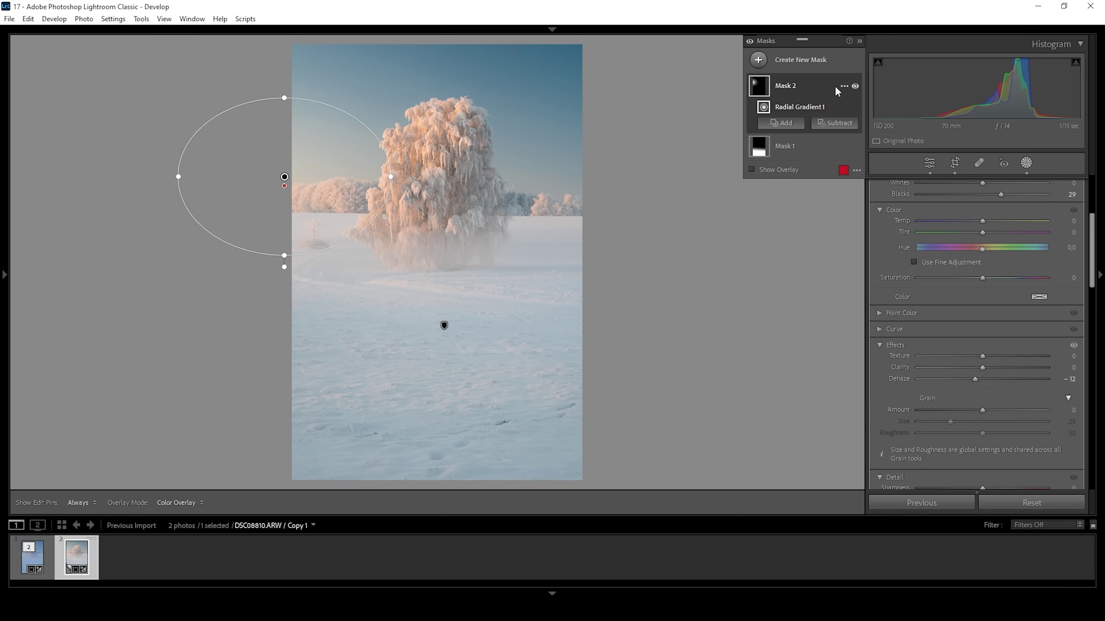
left_click(928, 164)
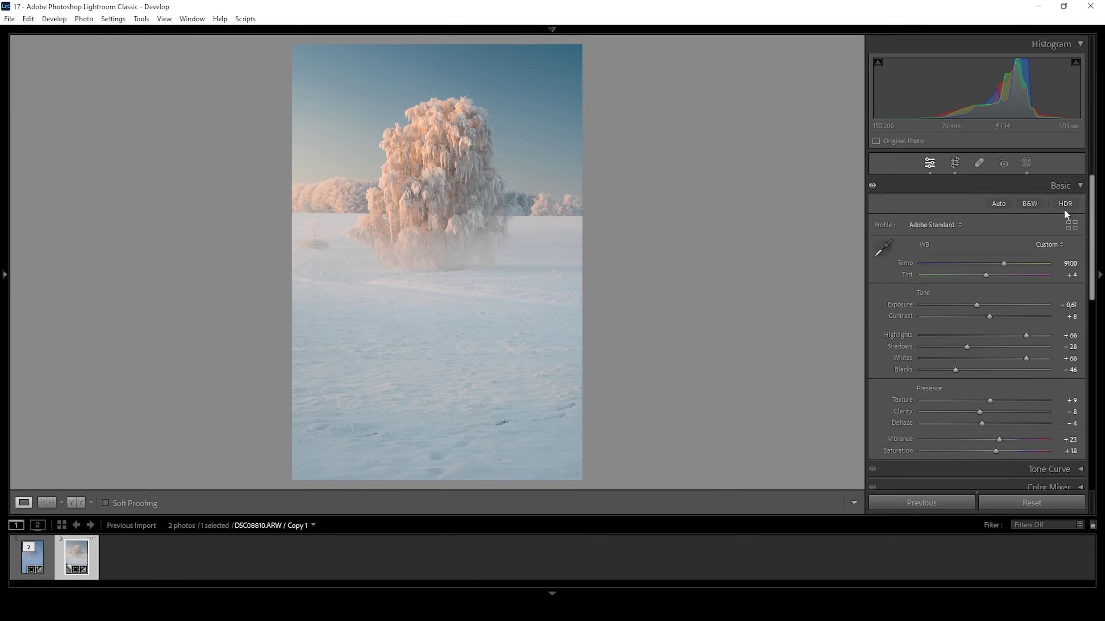
Step: Lower Blue luminance to -30 in the Color Mixer and compare before and after
left_click(1080, 185)
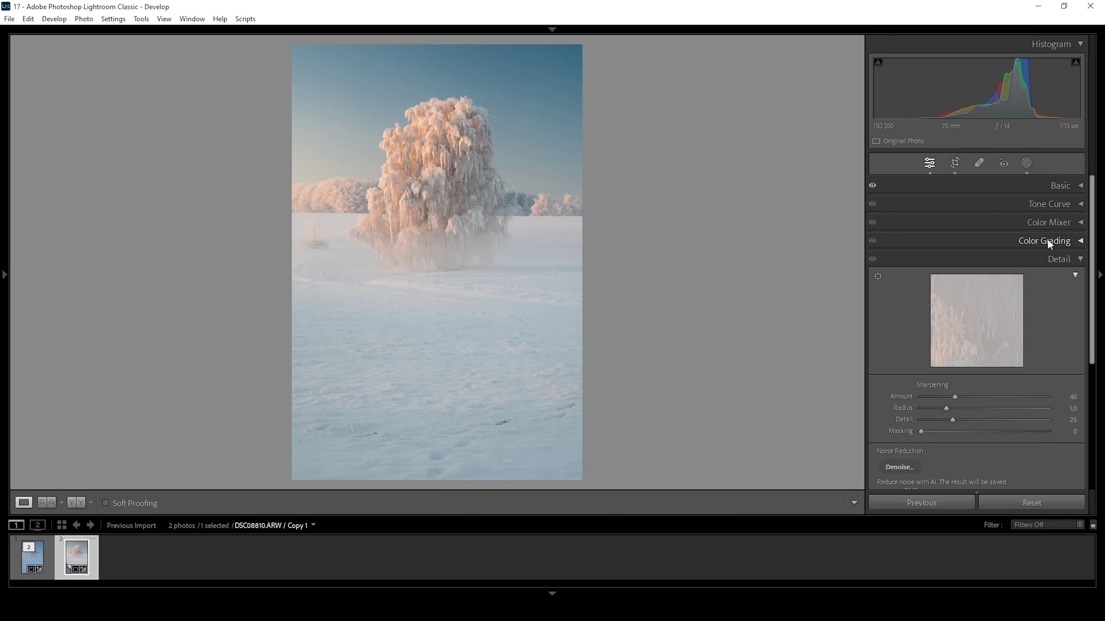
left_click(1080, 222)
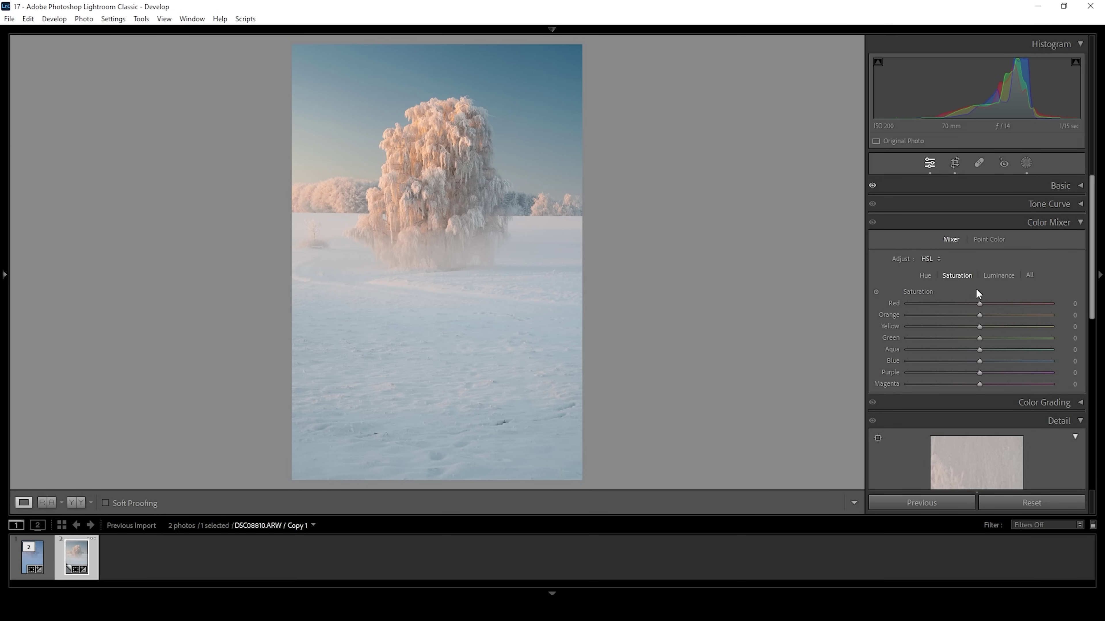
left_click(1000, 277)
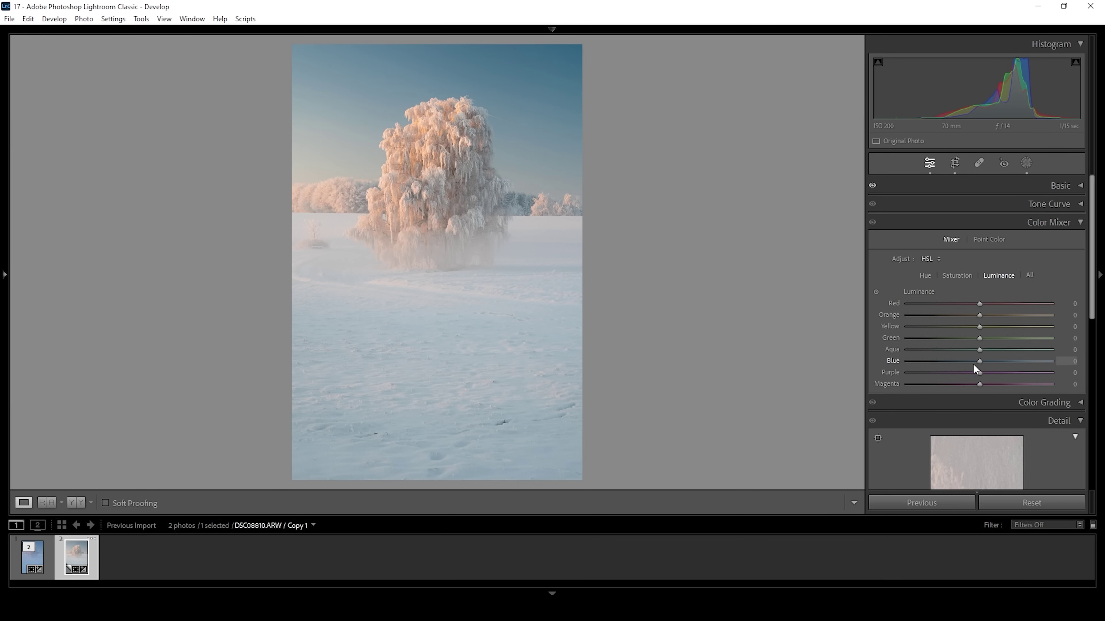
left_click_drag(979, 362, 956, 360)
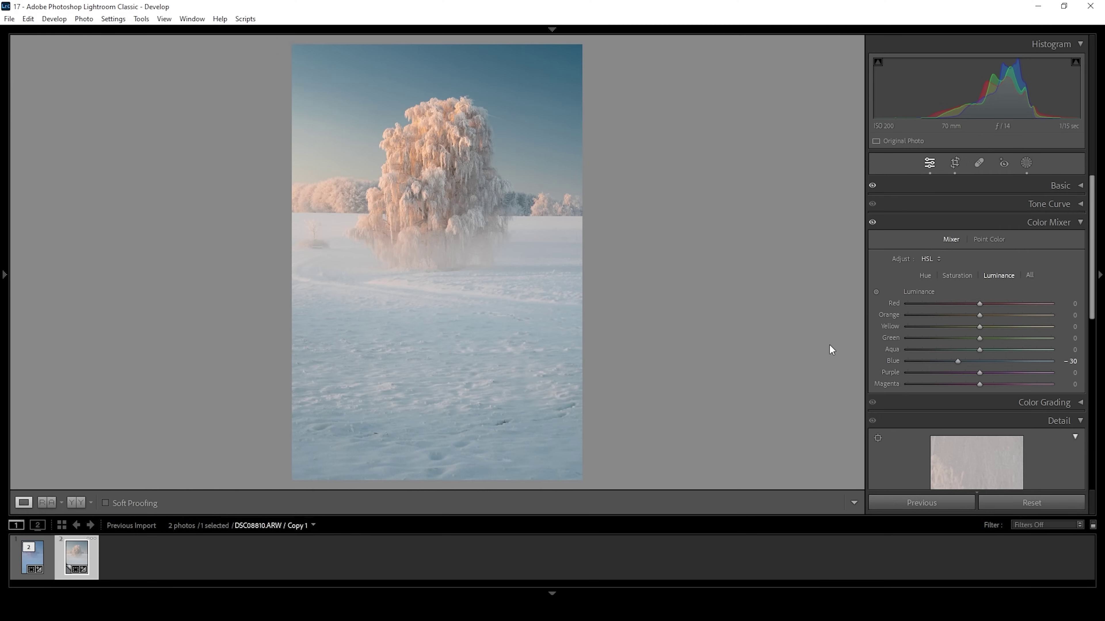
left_click(872, 223)
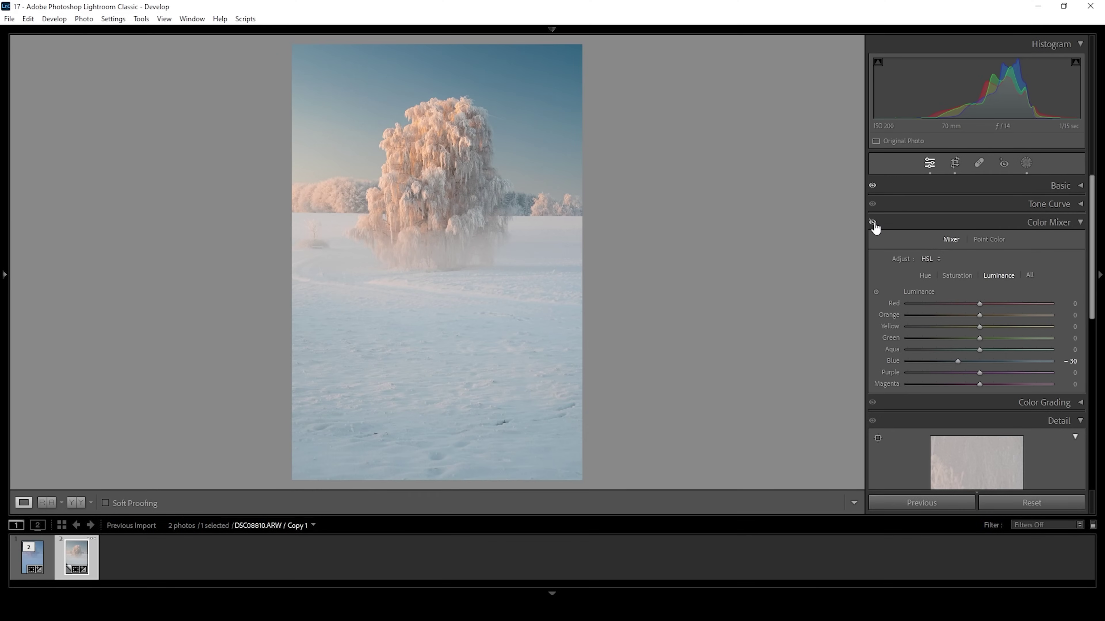
left_click(872, 222)
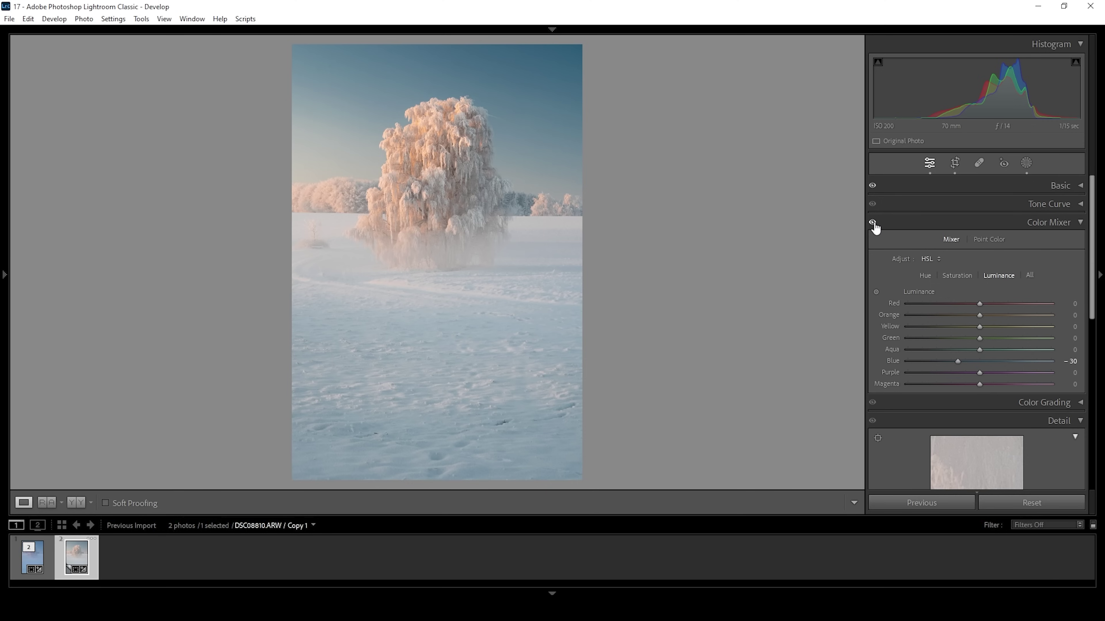
left_click(1078, 222)
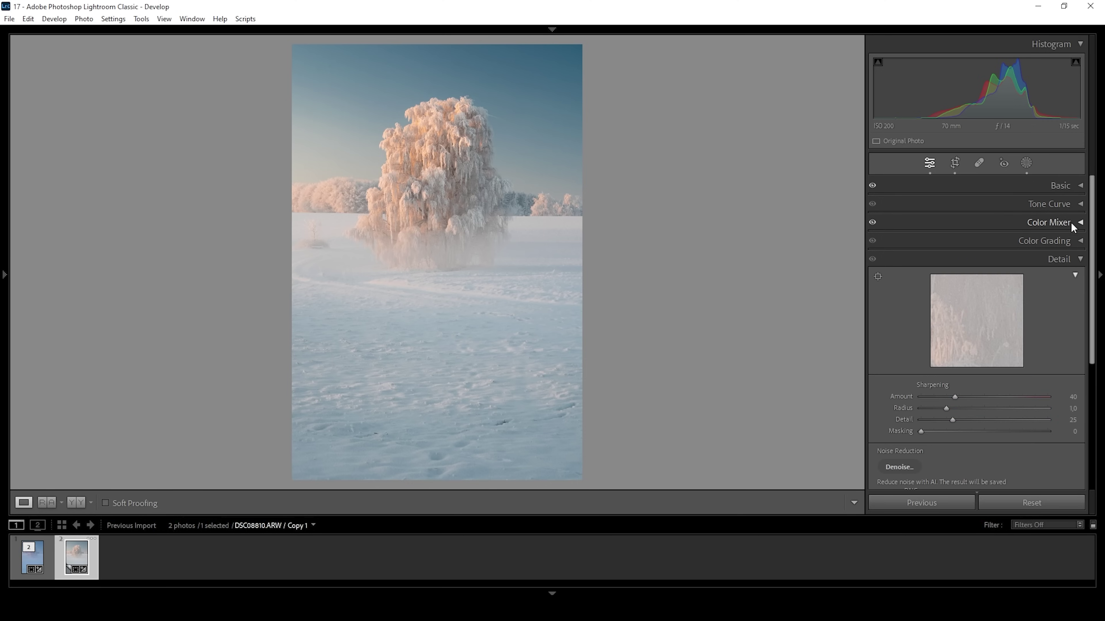
Step: Tint the highlights golden in Color Grading with Hue 38 and Saturation 20
left_click(1069, 241)
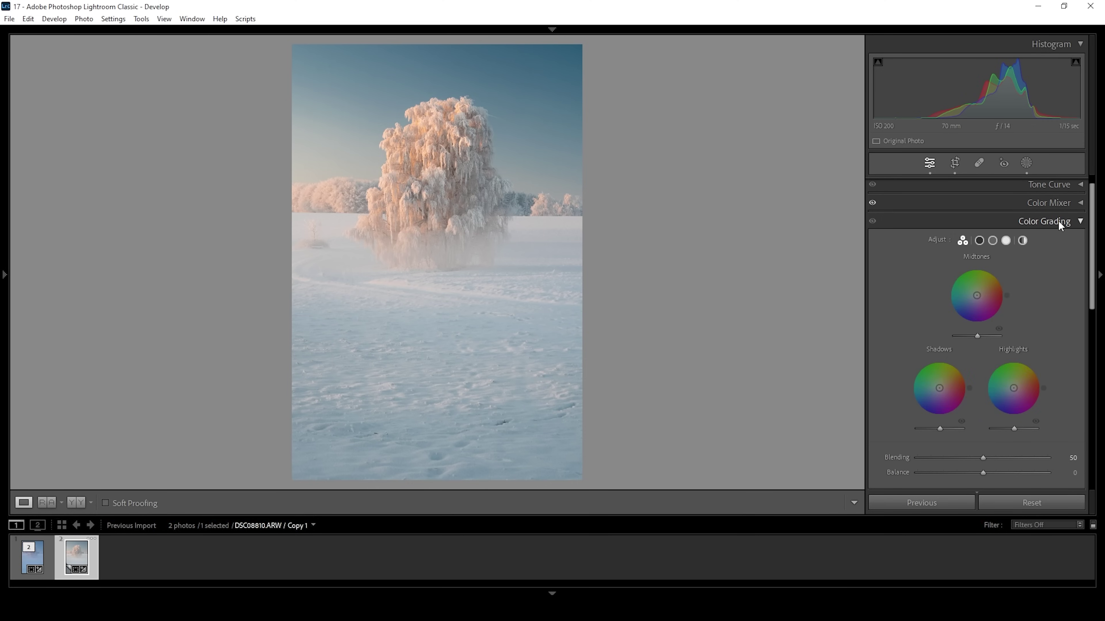
left_click(1005, 242)
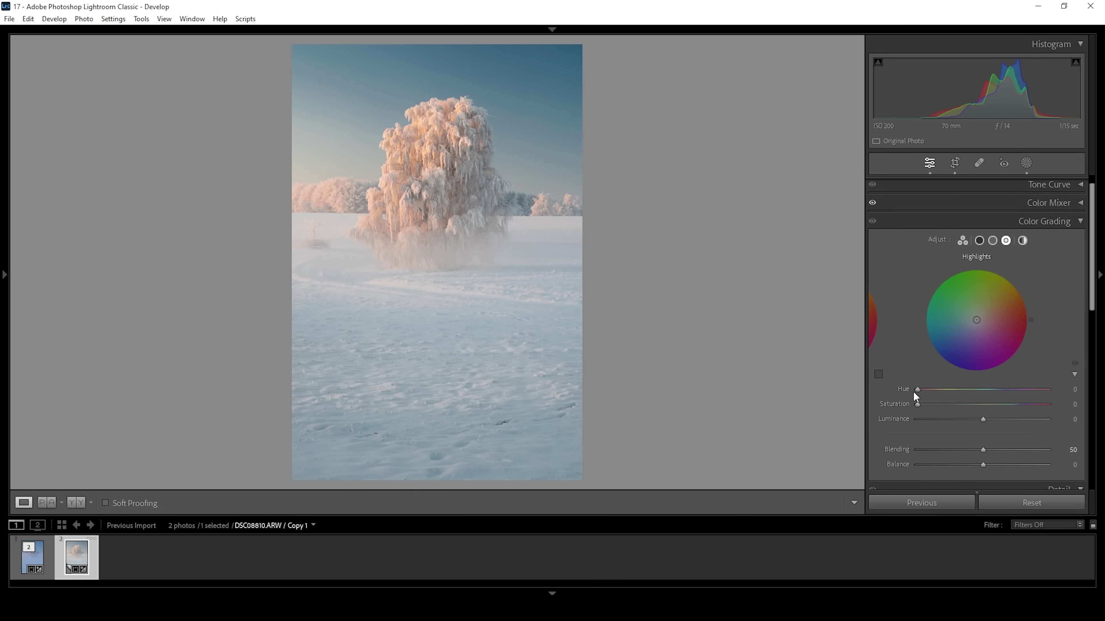
left_click_drag(918, 389, 931, 390)
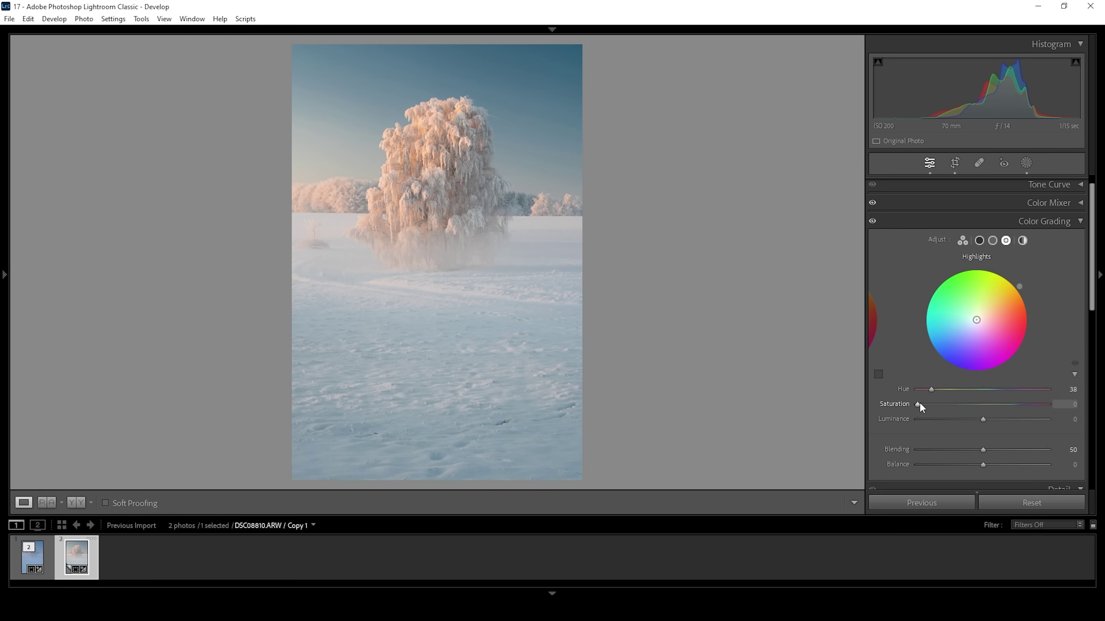
mouse_move(918, 405)
left_mouse_down()
mouse_move(1019, 415)
mouse_move(992, 411)
mouse_move(996, 398)
mouse_move(945, 403)
left_mouse_up()
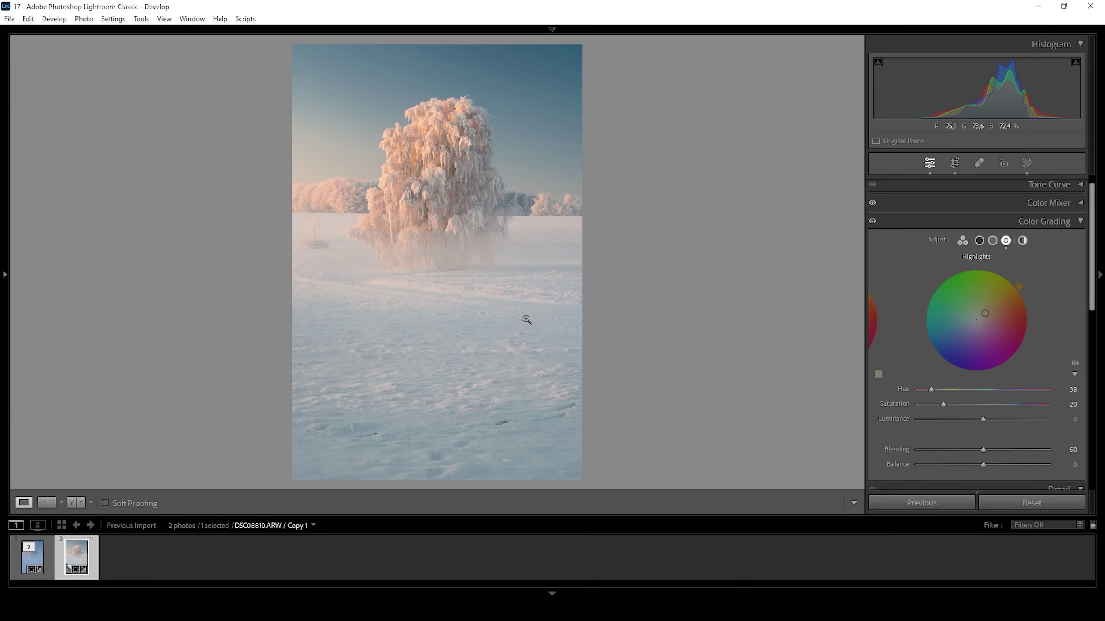
left_click(1057, 218)
Step: Set the Calibration Blue Primary to Hue -31 and Saturation +34 for a deeper, teal sky
left_click(1075, 240)
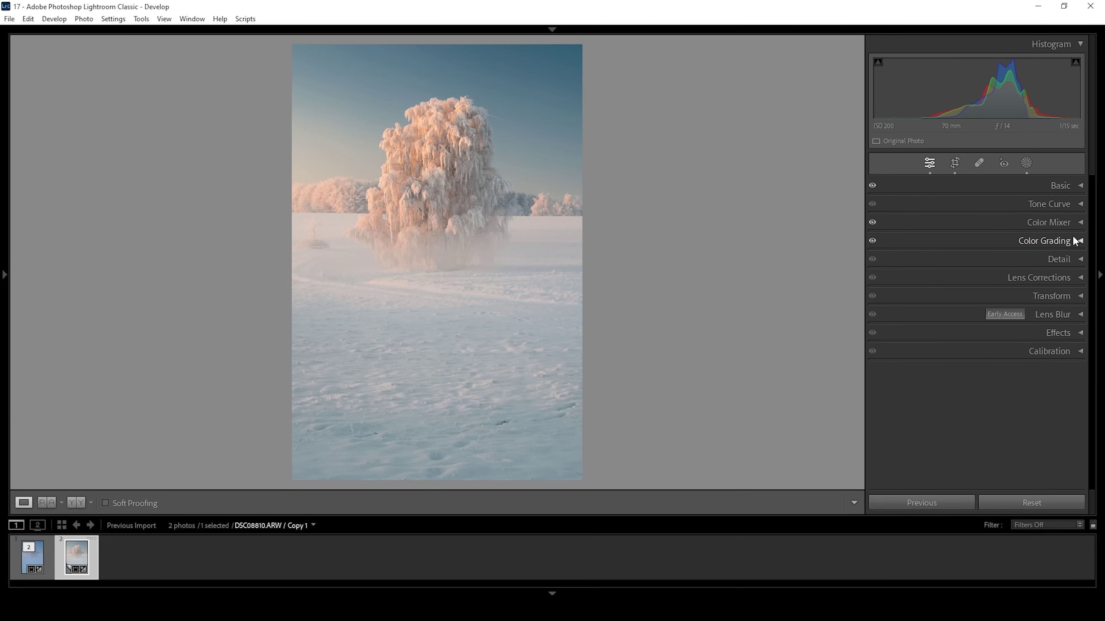
left_click(1002, 355)
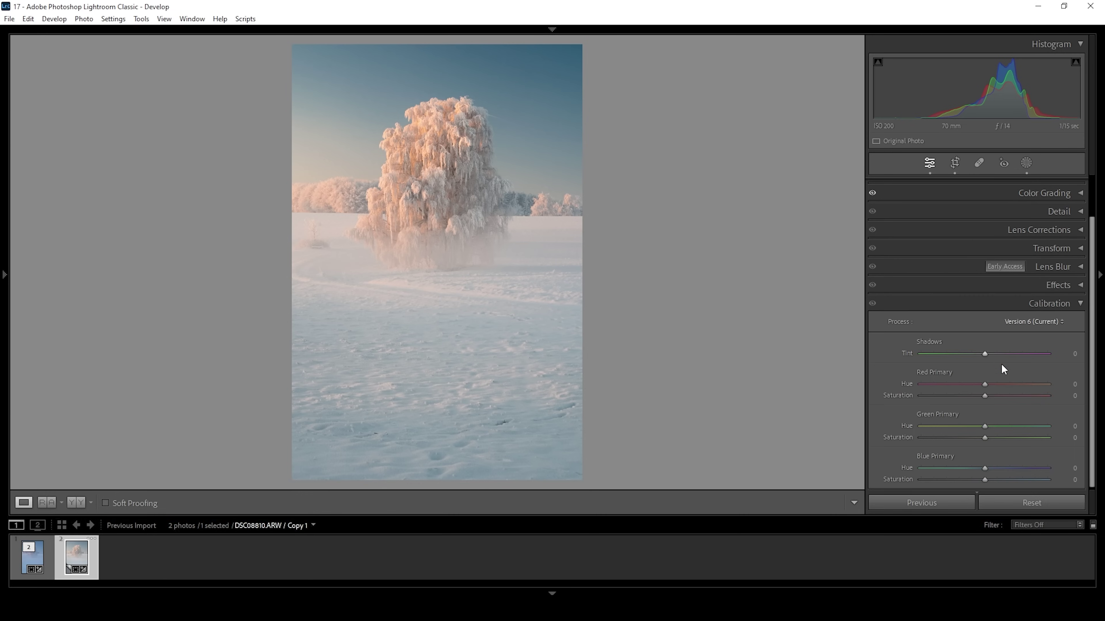
left_click_drag(1090, 306, 1094, 333)
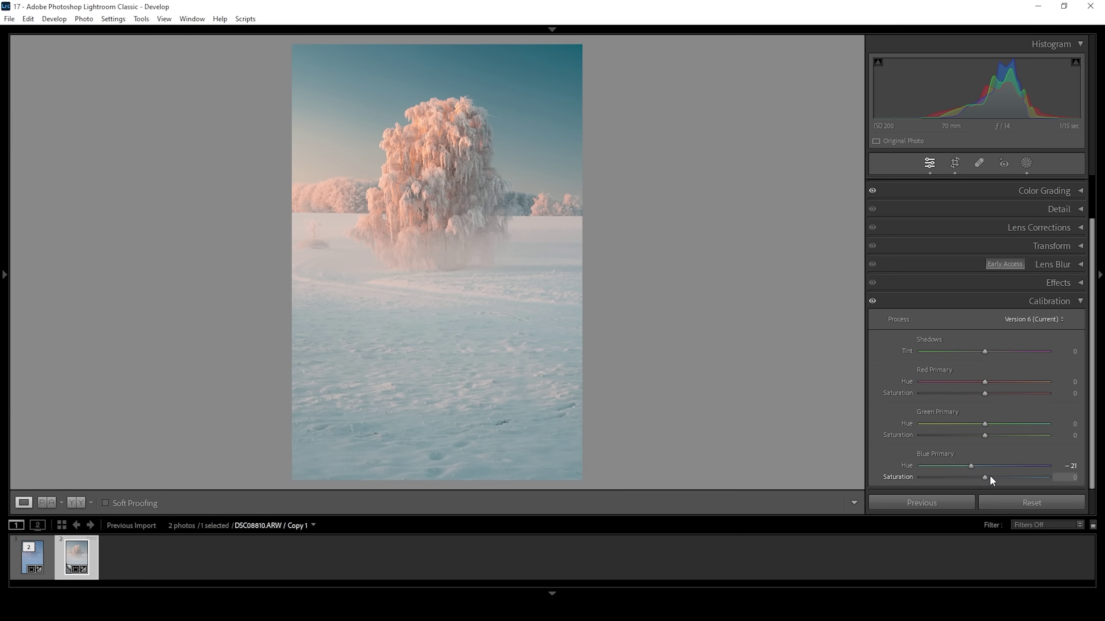
left_click_drag(990, 477, 1005, 477)
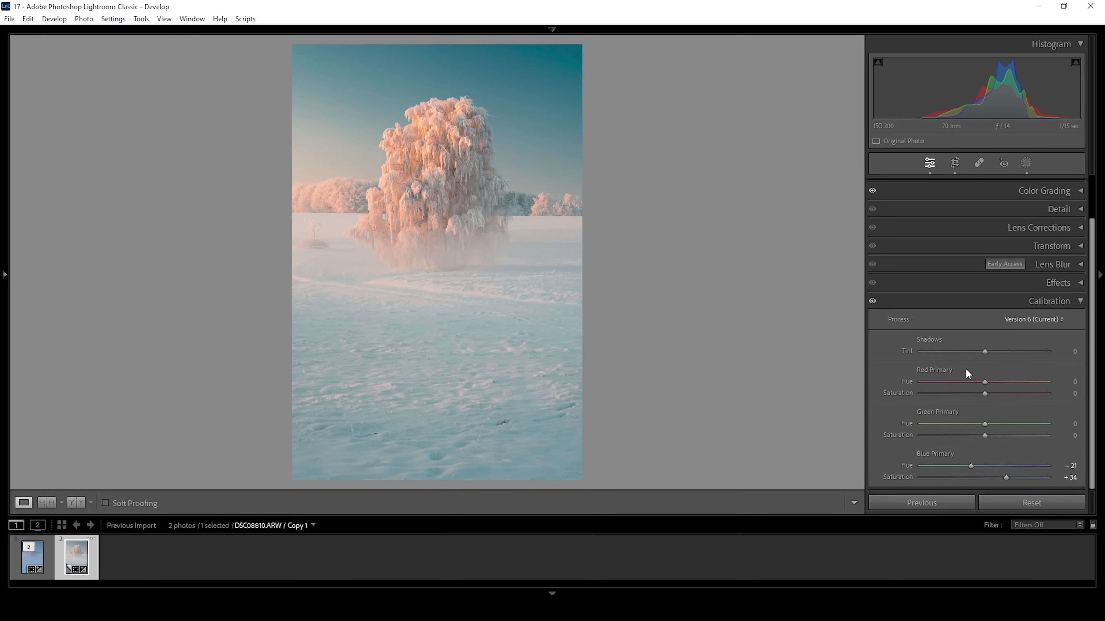
Step: Sharpen in the Detail panel with Radius 0.5, Detail 100 and Masking 75
left_click(1065, 303)
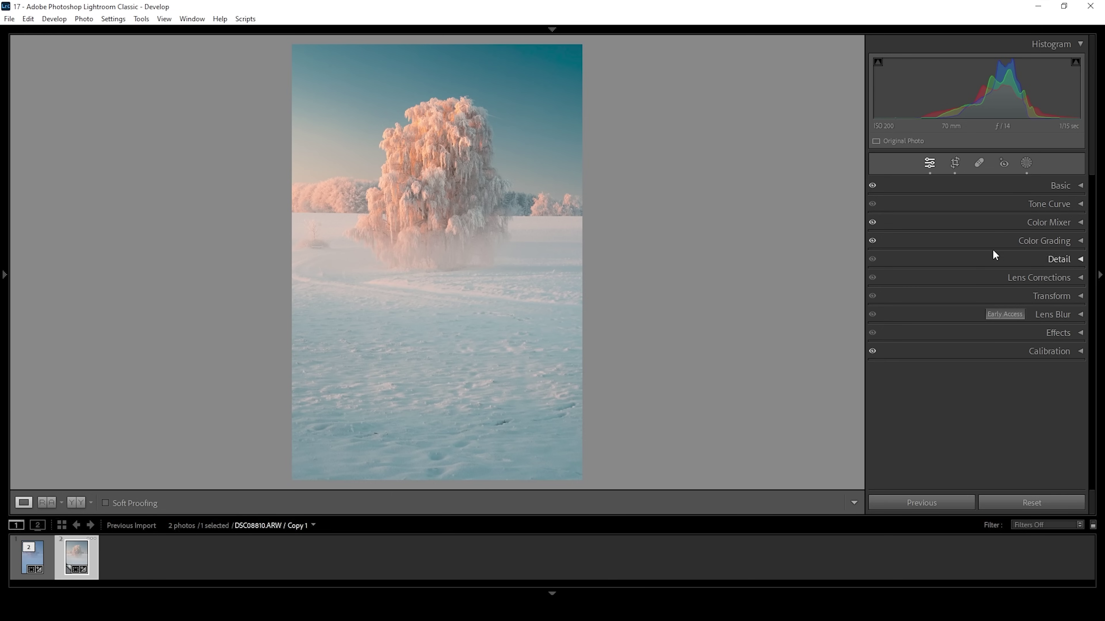
left_click(1044, 258)
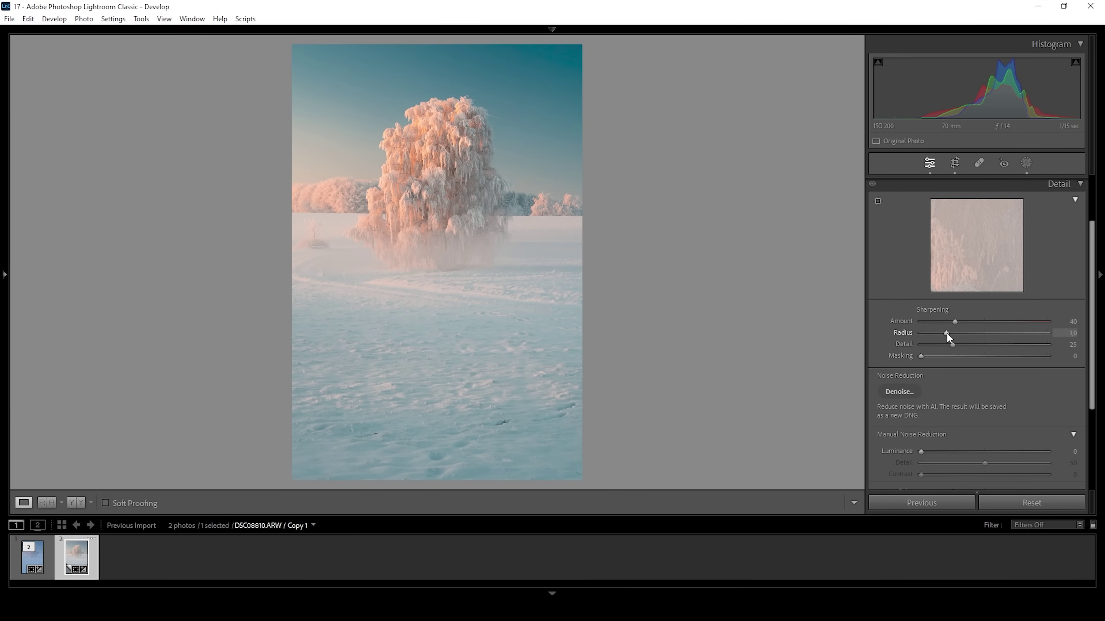
left_click_drag(946, 333, 848, 332)
left_click_drag(963, 344, 1048, 344)
left_click_drag(956, 359, 1016, 364)
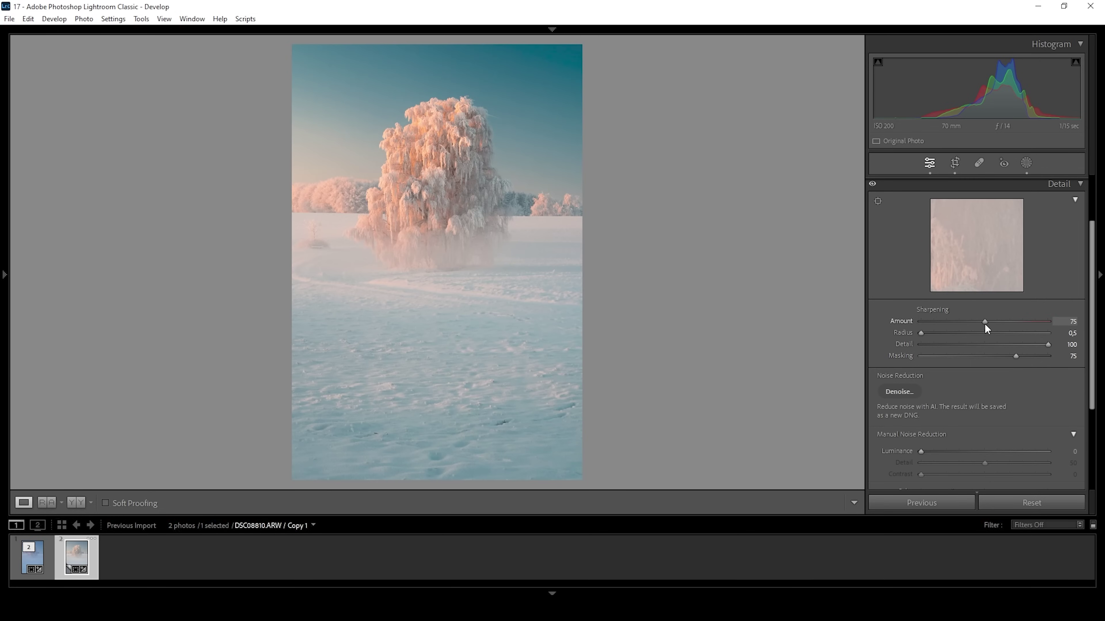